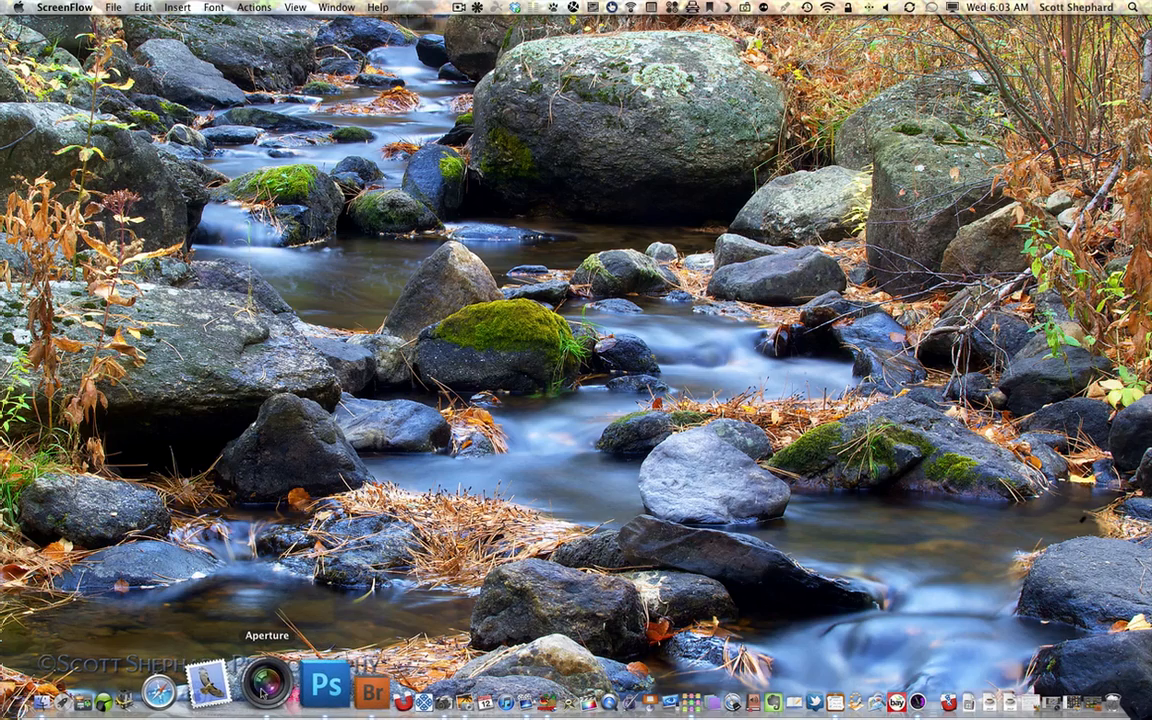
- Switch to Aperture and show the stream photo IMG_0050 - Version 2 full screen with its adjustment controls displayed
left_click(262, 691)
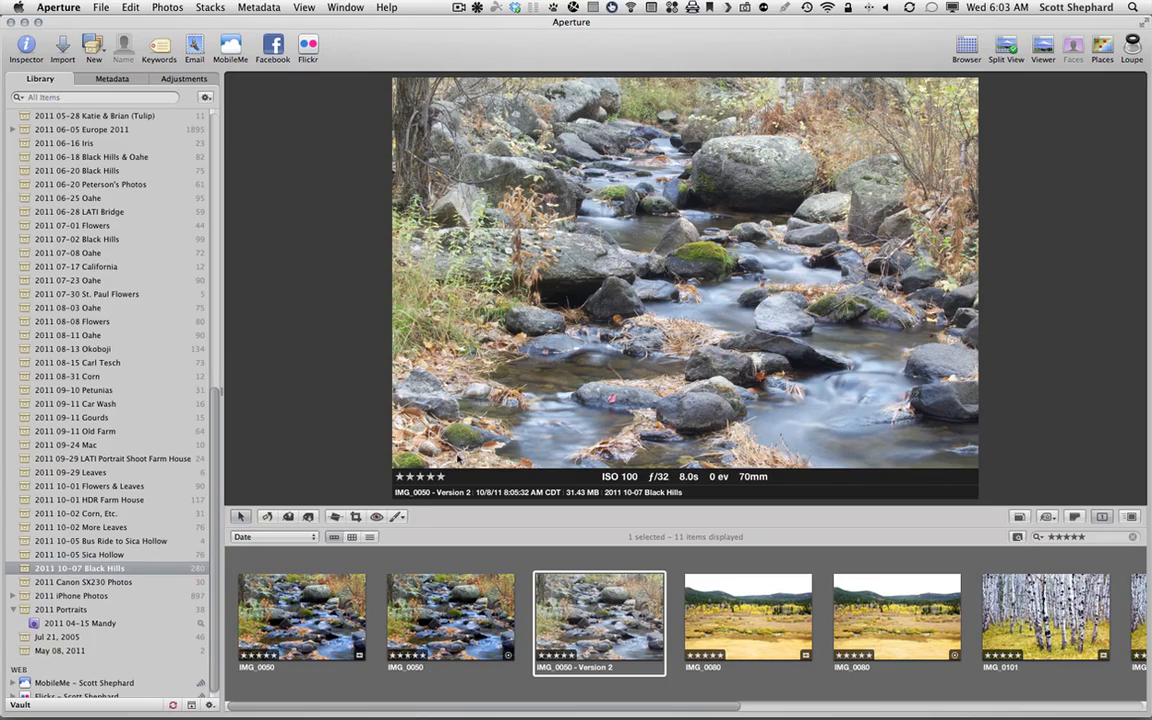
key("f")
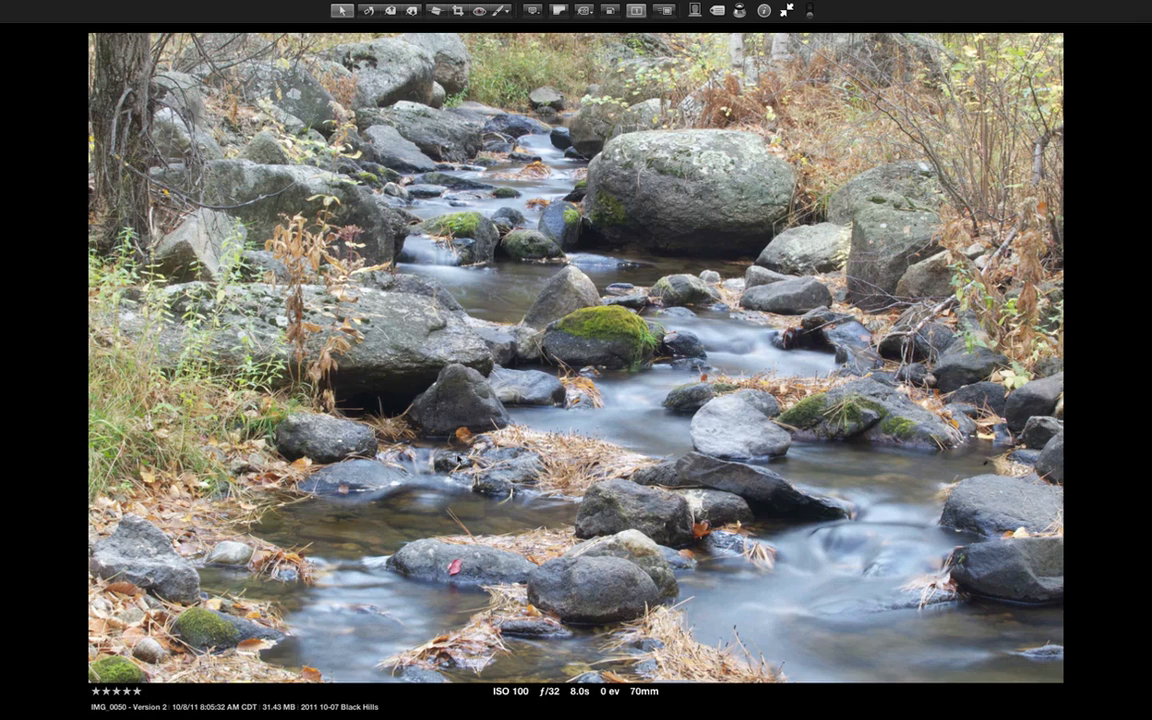
key("h")
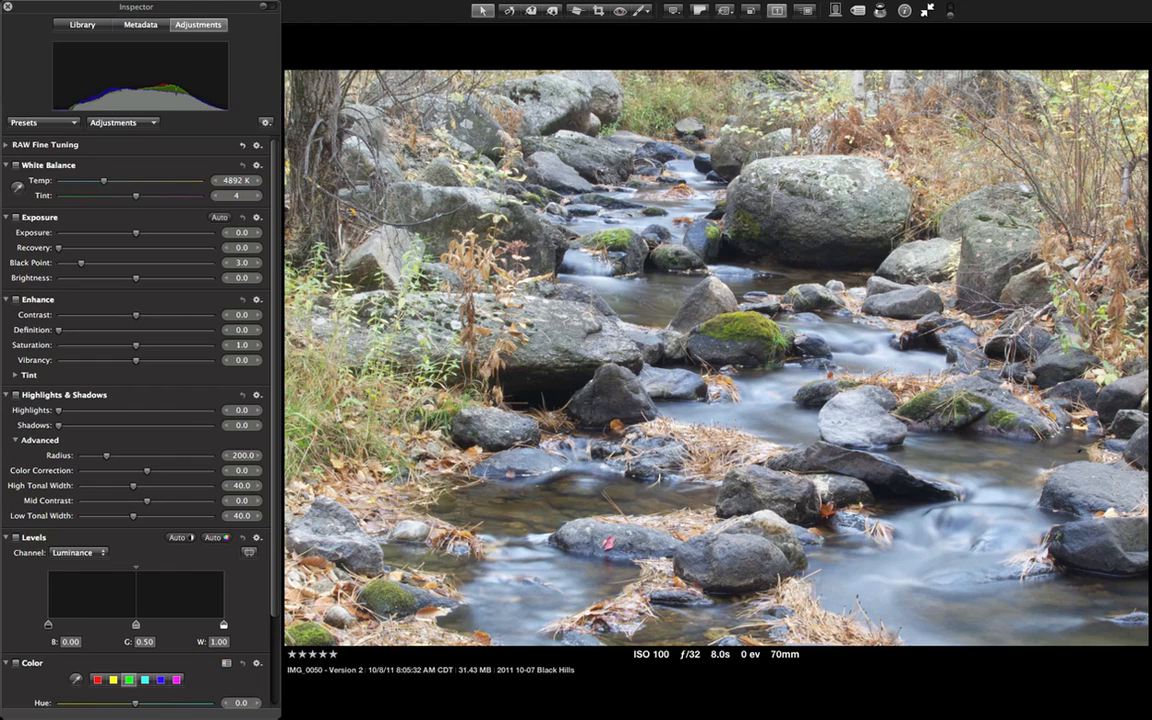
- Set the photo's white balance temperature to 4741 K and its saturation to 1.6
left_click(135, 345)
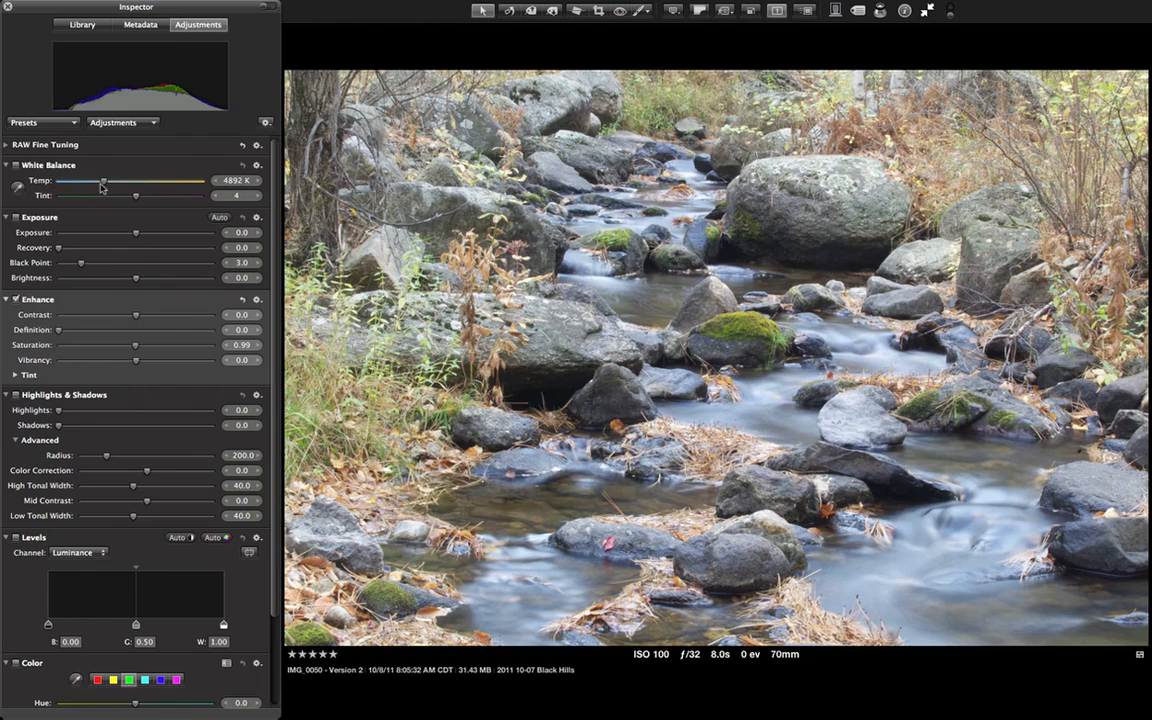
mouse_move(106, 184)
left_mouse_down()
mouse_move(117, 183)
mouse_move(81, 184)
mouse_move(128, 187)
mouse_move(86, 188)
mouse_move(102, 188)
left_mouse_up()
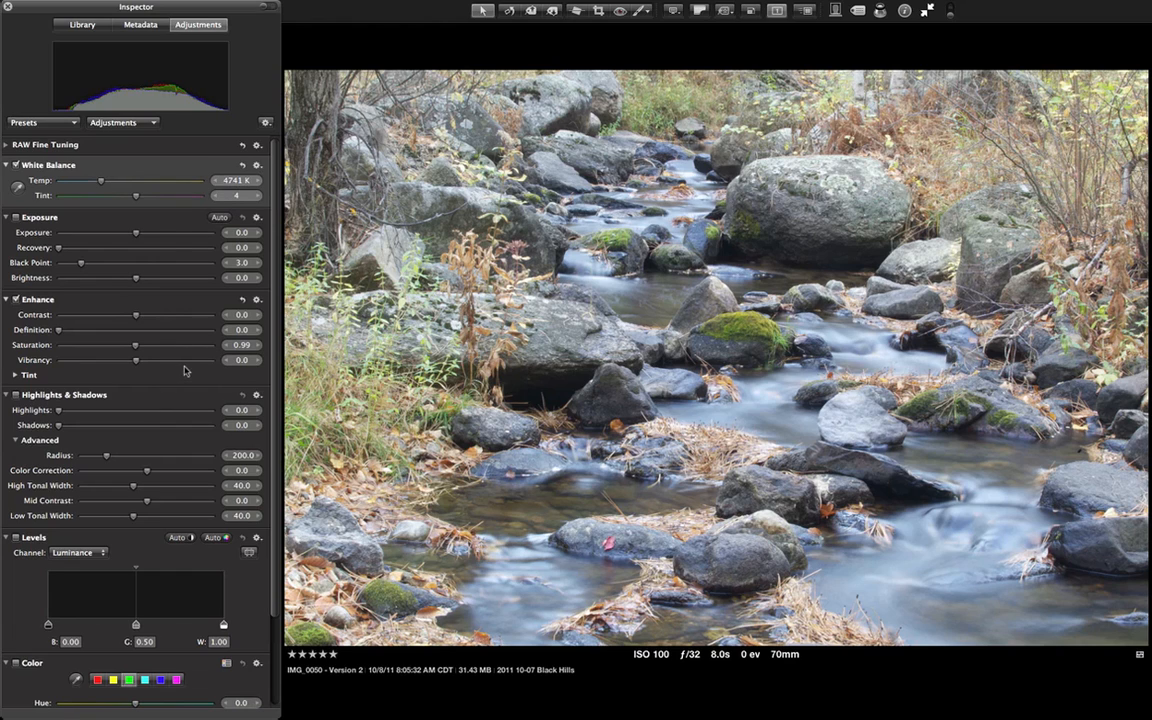
left_click_drag(136, 345, 178, 349)
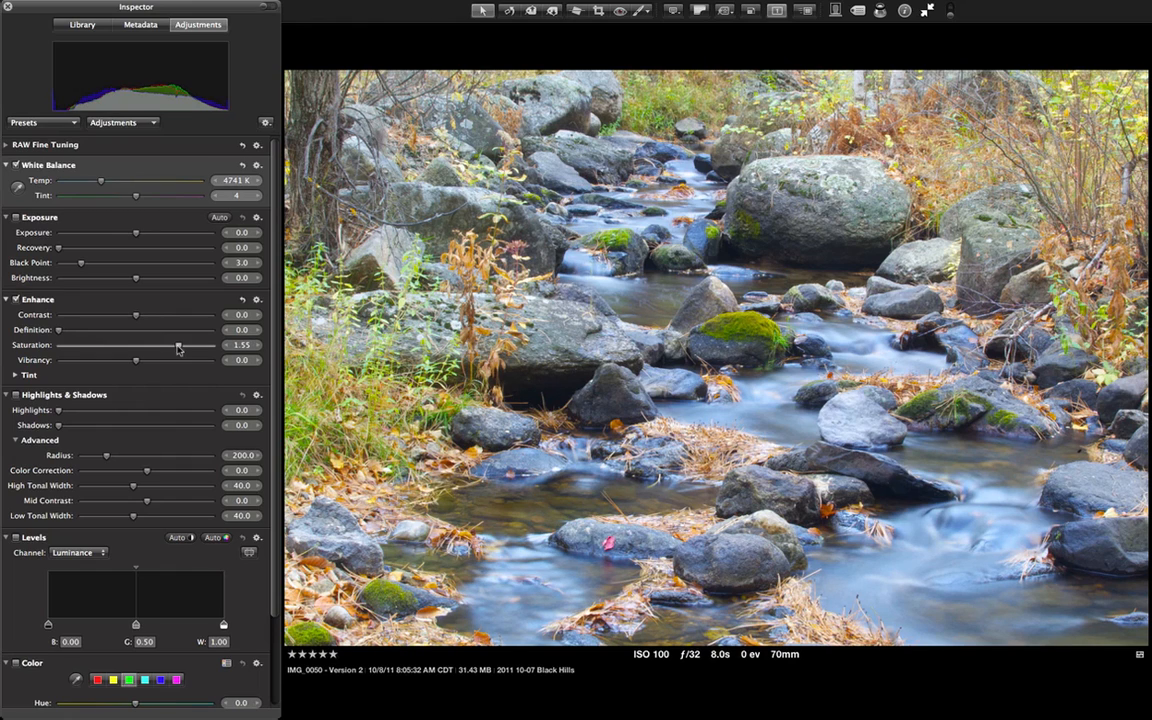
left_click_drag(178, 349, 182, 349)
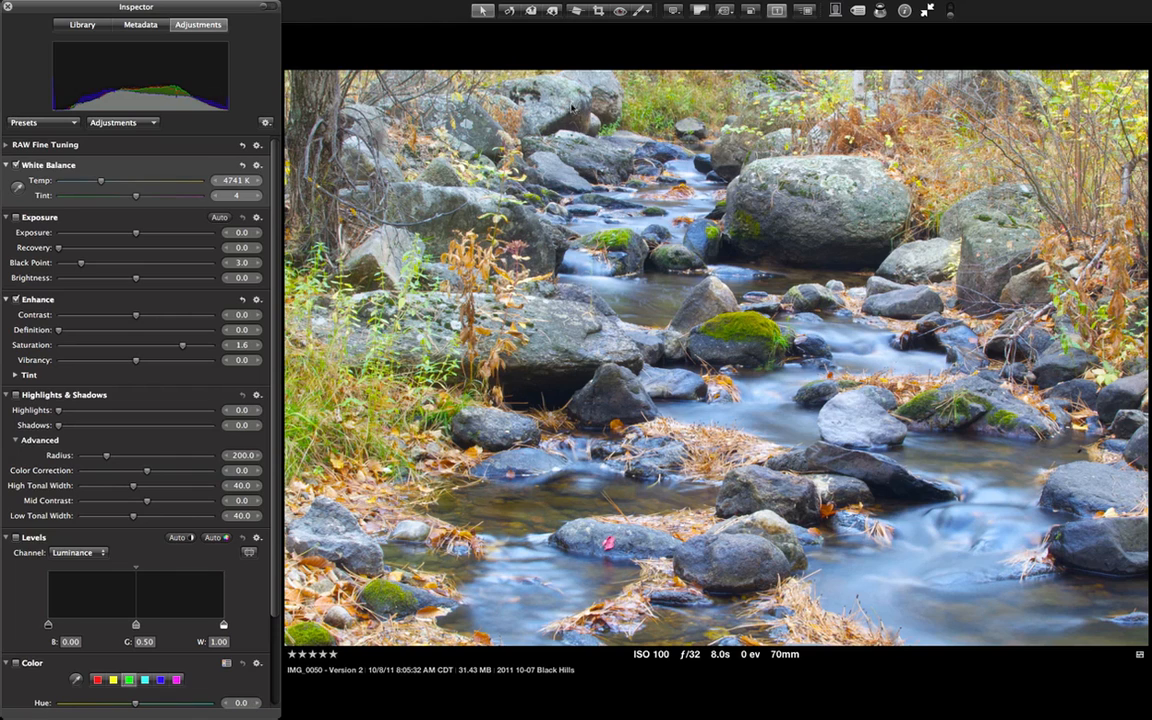
- Straighten the photo by rotating it slightly counterclockwise, and open it for editing in Adobe Photoshop CS5
left_click(576, 11)
left_click(366, 348)
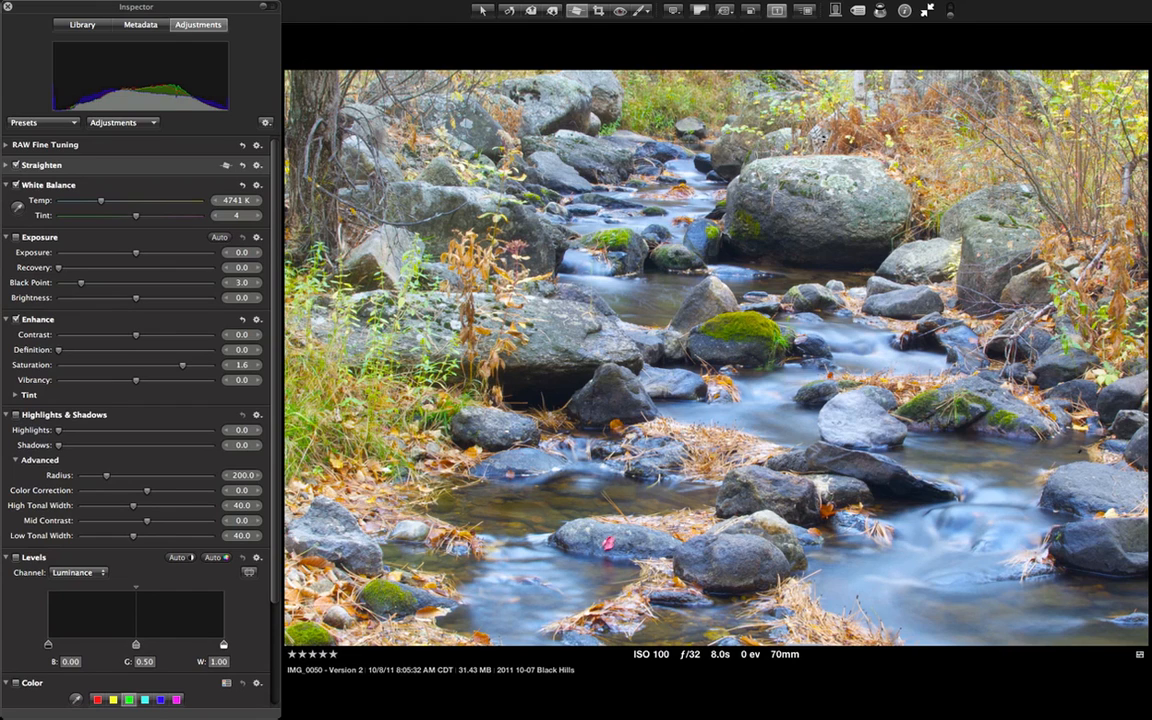
left_click_drag(416, 251, 416, 263)
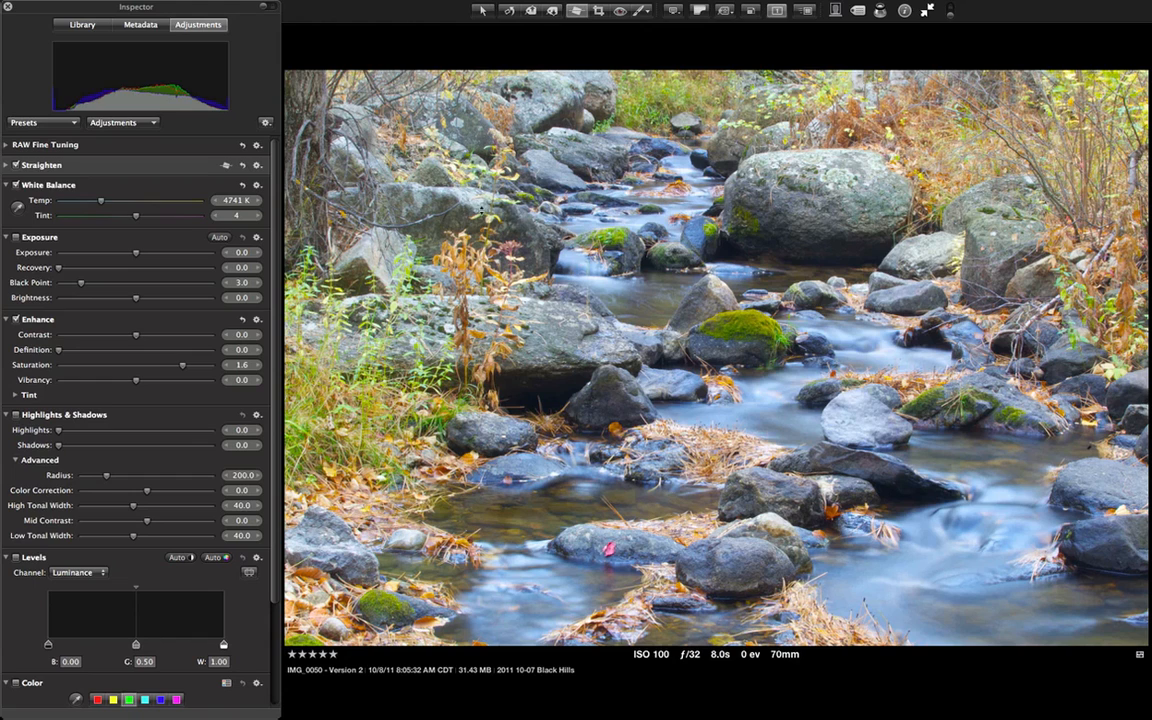
right_click(497, 161)
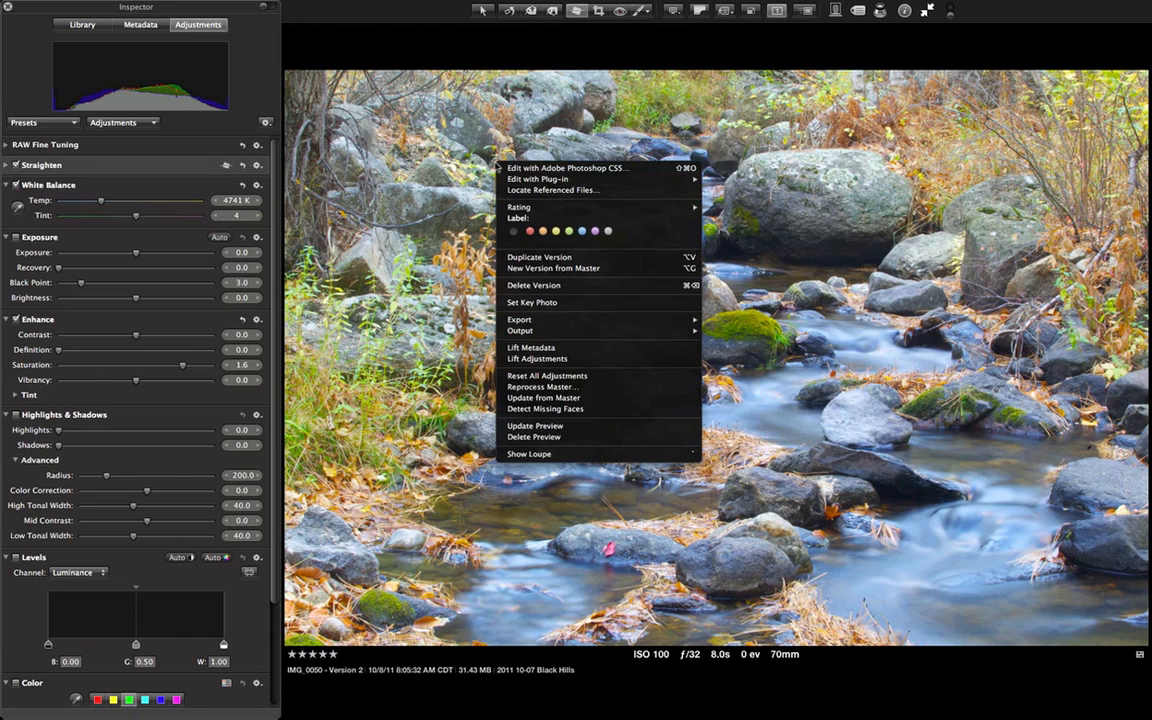
left_click(568, 168)
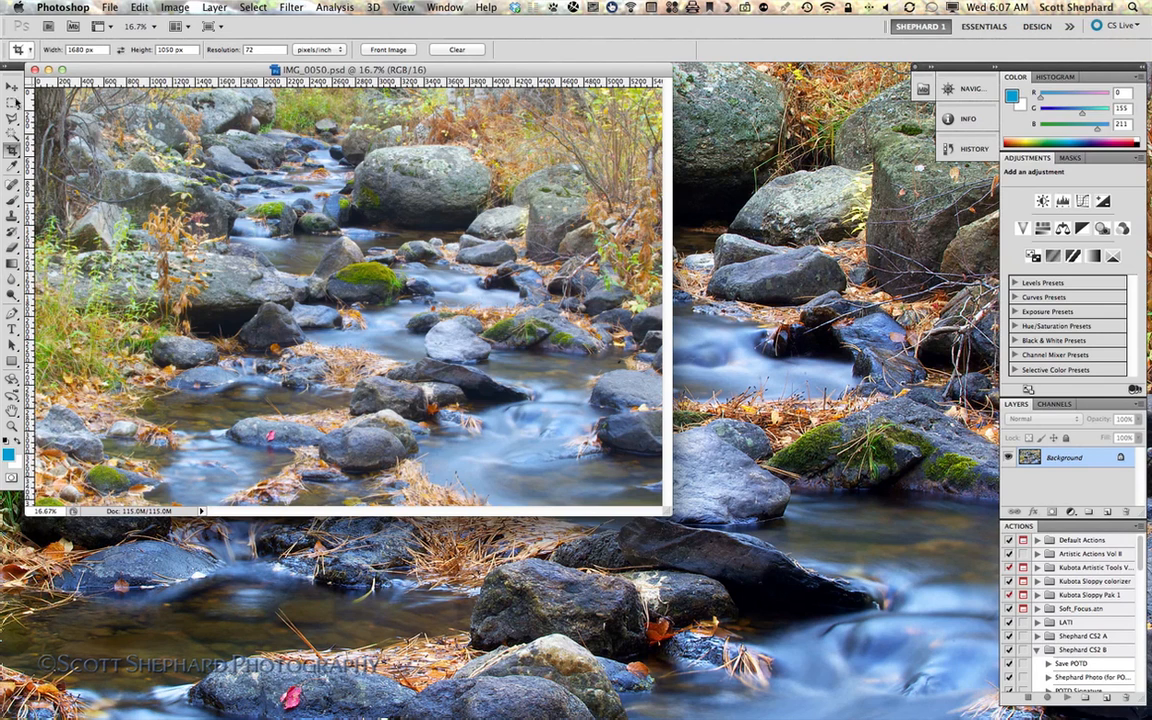
- Compare the existing desktop wallpaper with the open photo by repeatedly hiding and restoring the windows
key("F11")
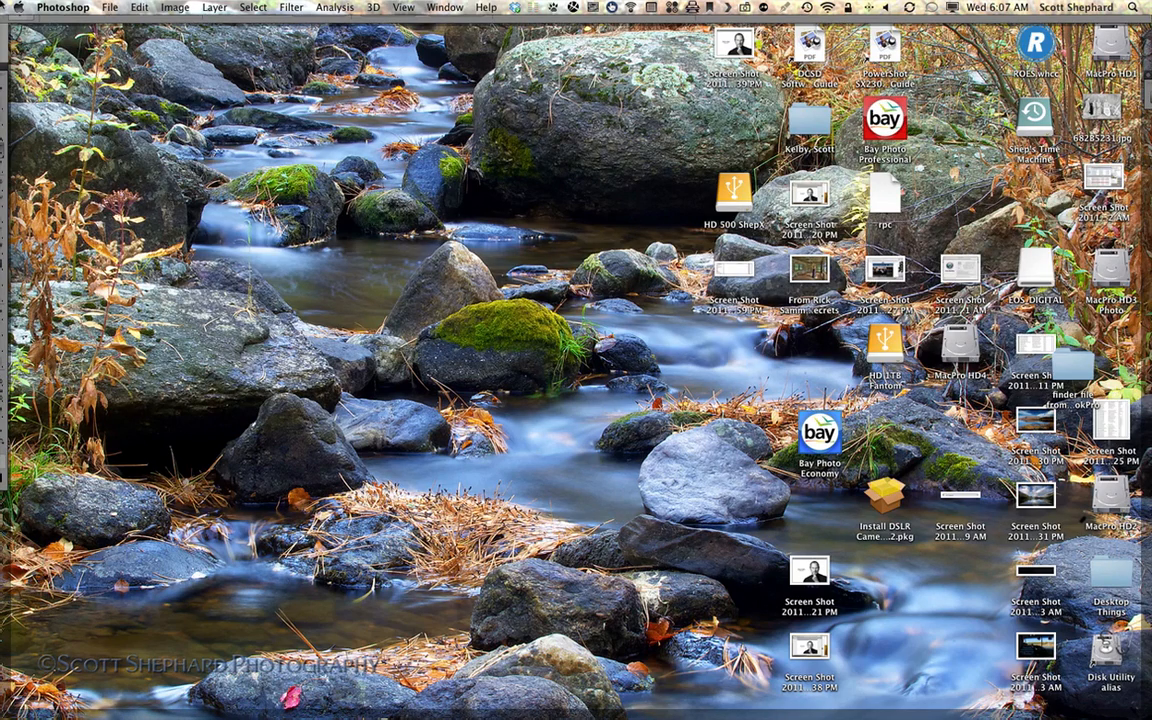
key("F11")
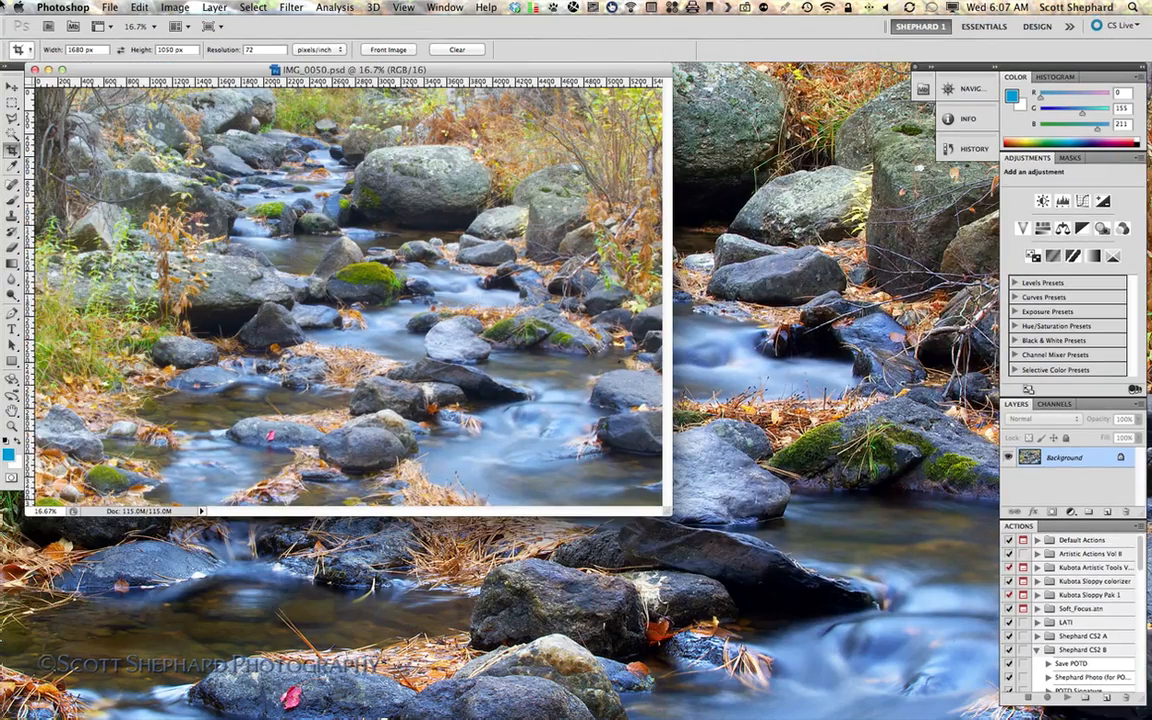
key("F11")
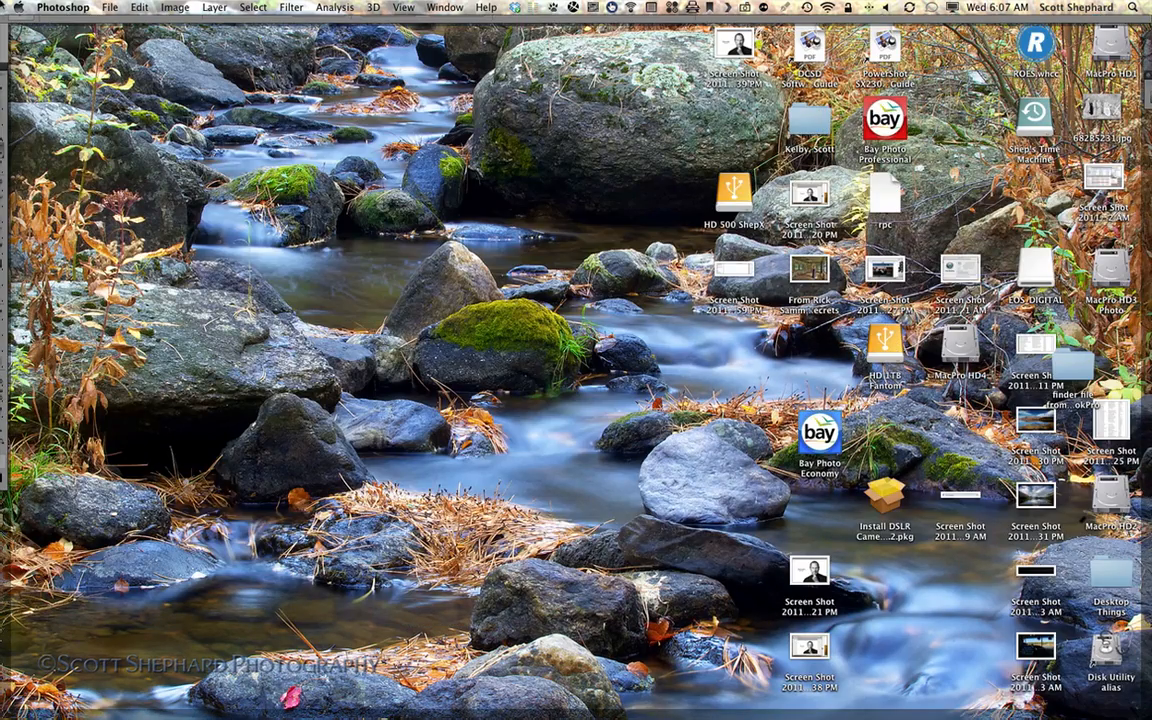
key("F11")
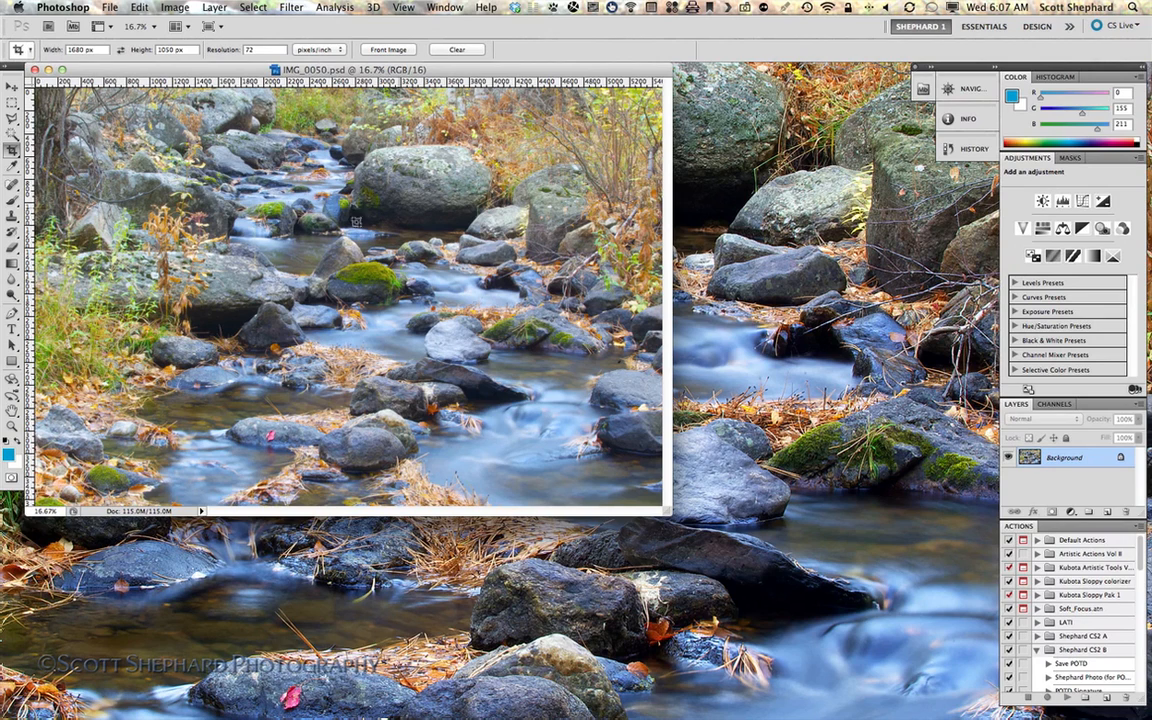
key("F11")
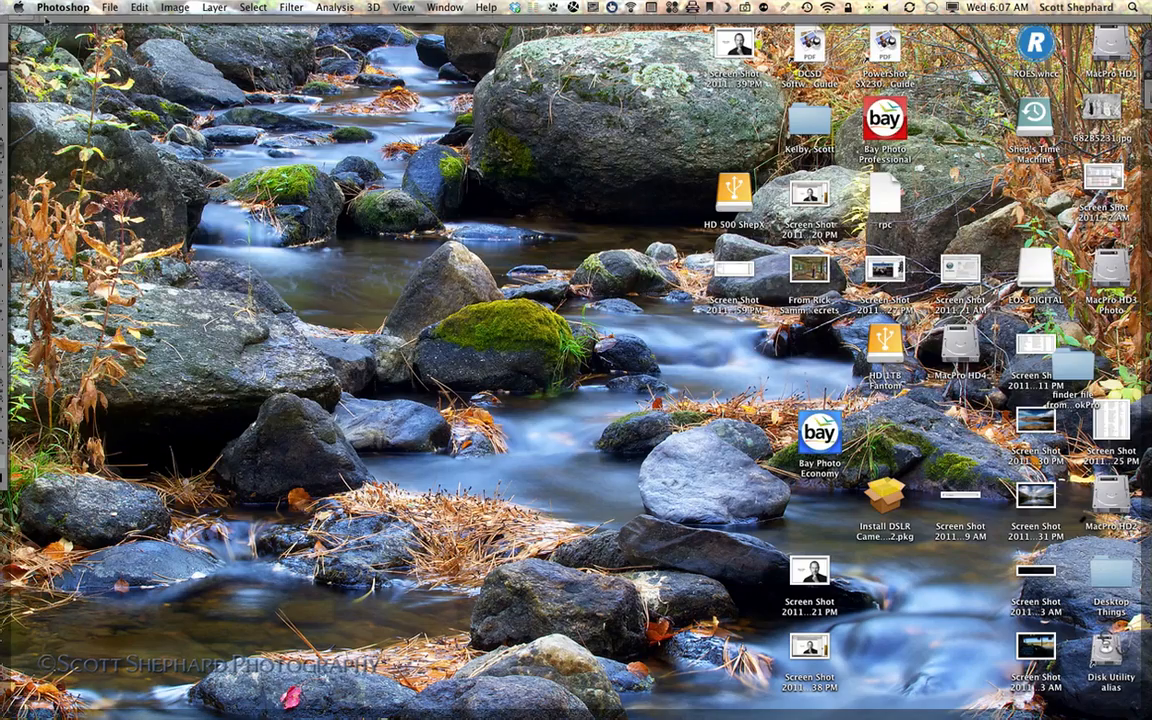
key("F11")
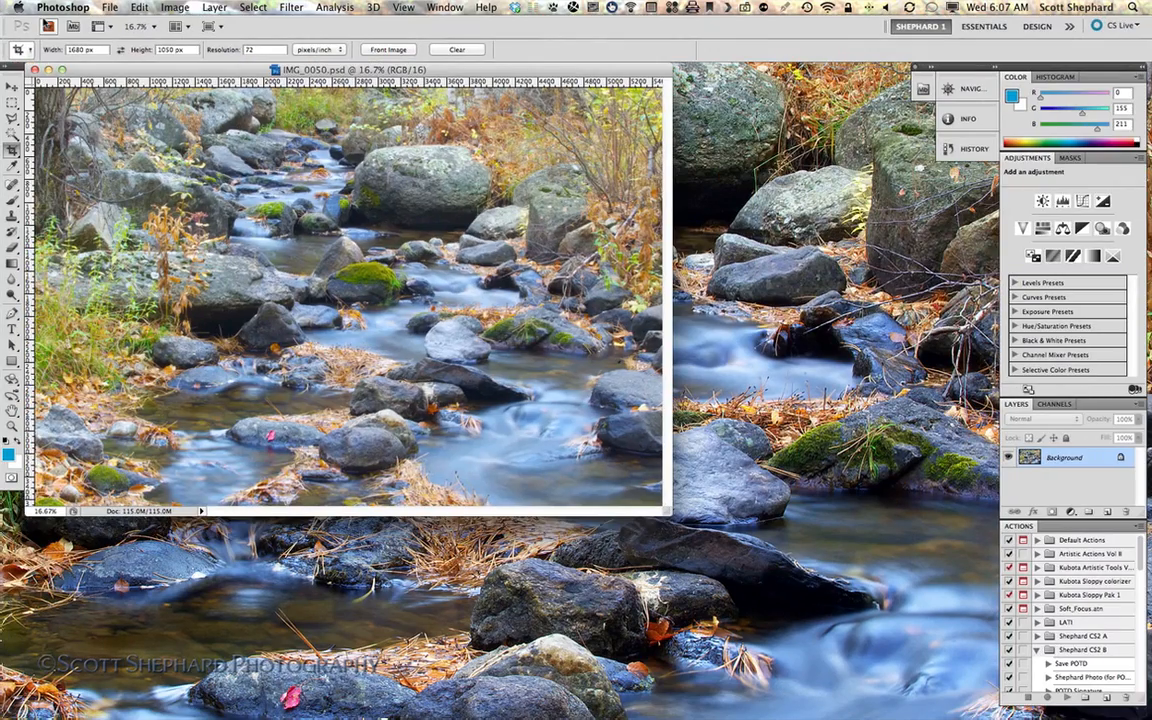
key("F11")
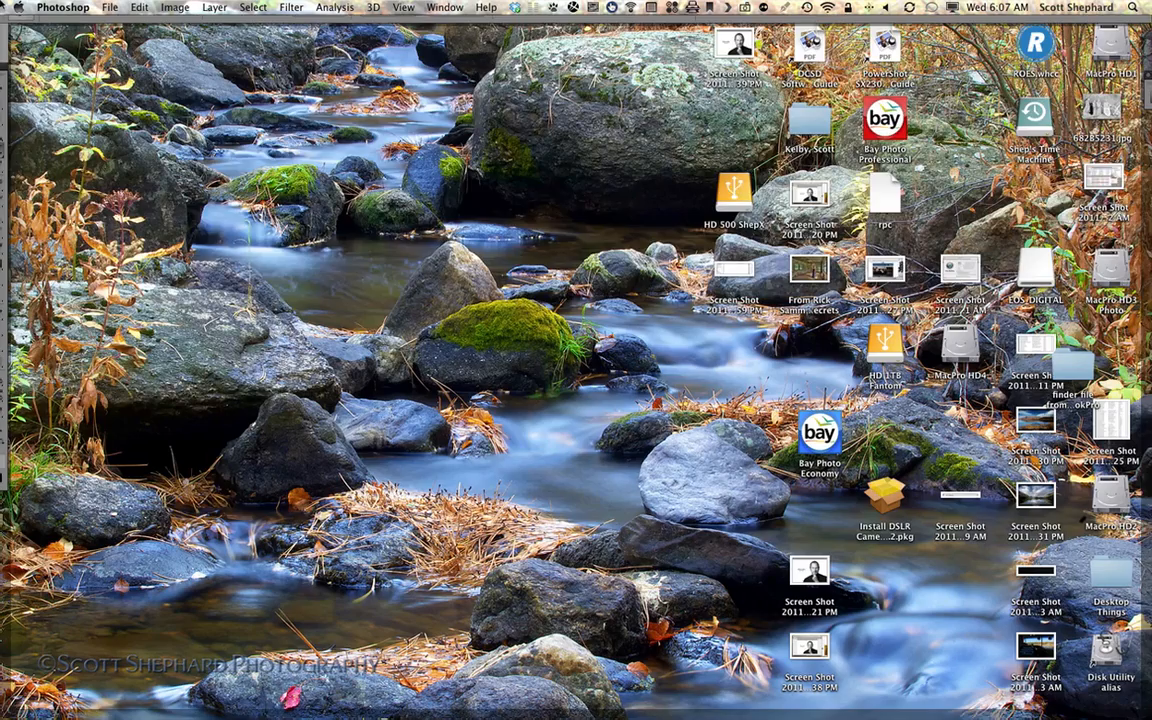
key("F11")
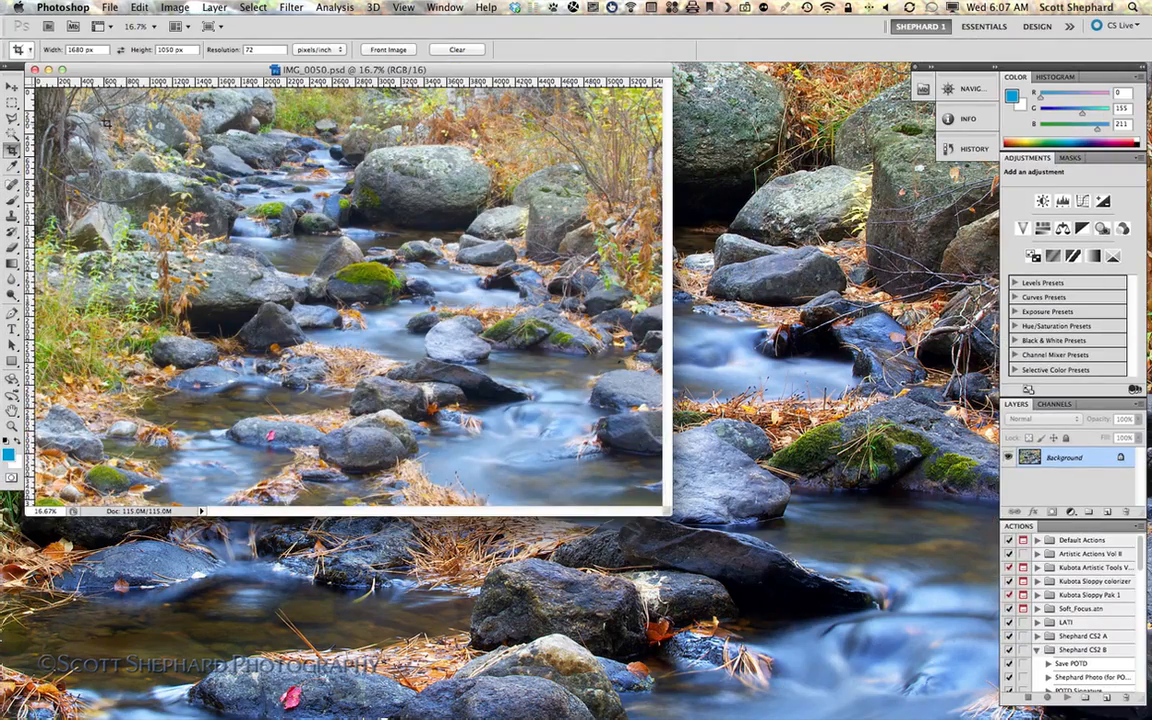
- Crop the photo to 1680 x 1050 px at 72 pixels/inch, framing the central stream, boulders and mossy rock
left_click_drag(181, 187, 591, 530)
left_click_drag(604, 424, 608, 435)
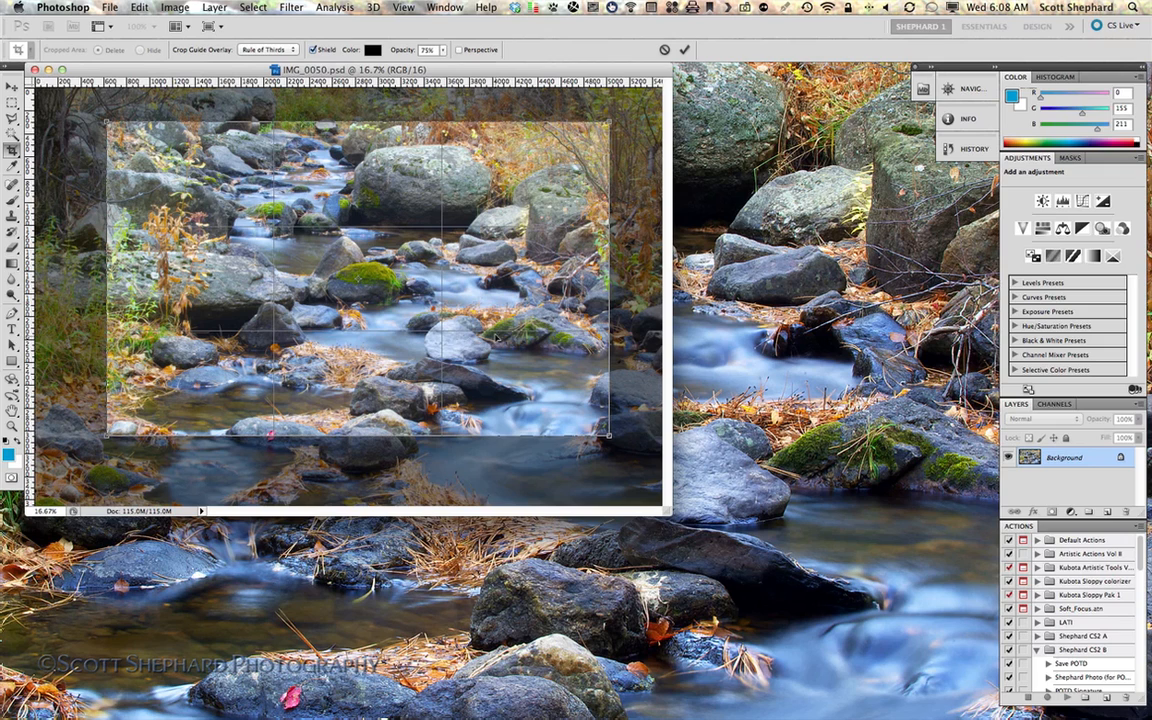
left_click_drag(497, 327, 500, 335)
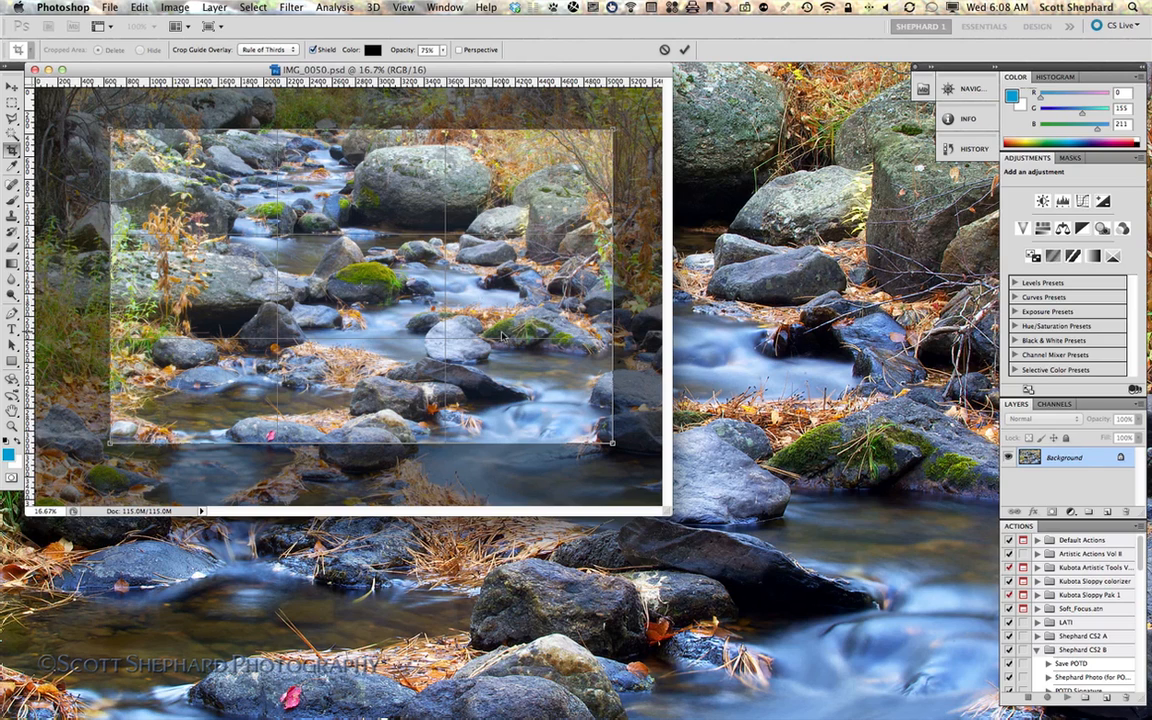
key("Return")
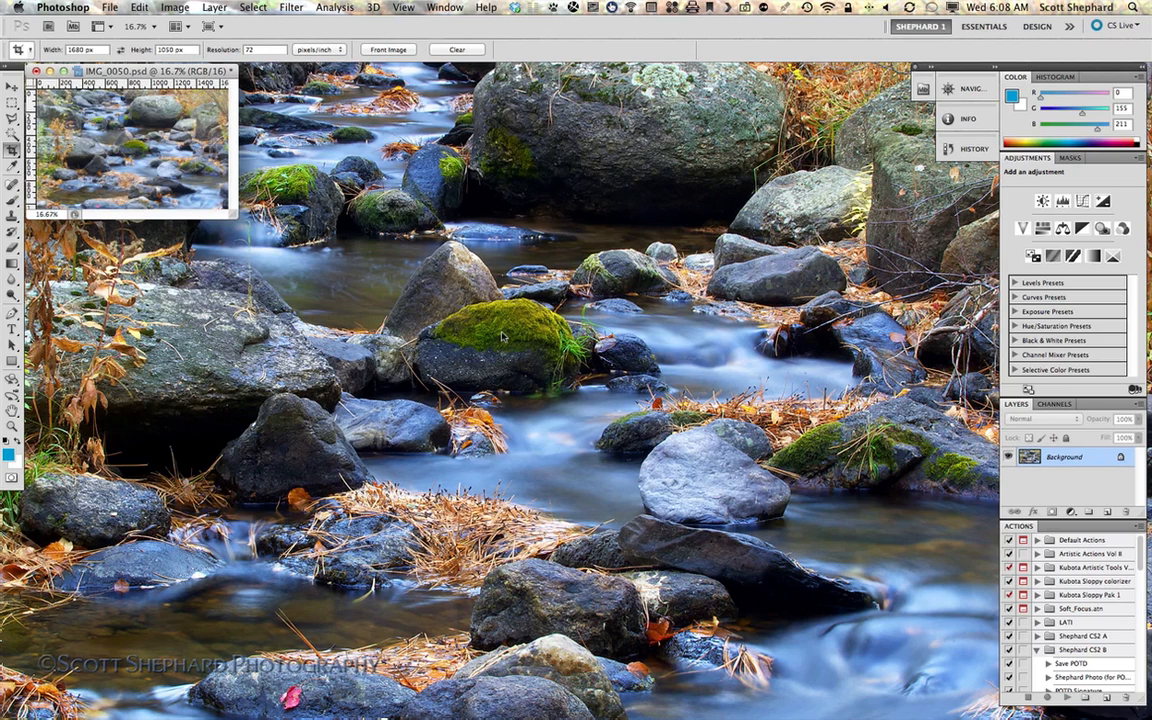
- Open the Levels adjustment for the cropped image and place its dialog clear of the picture
key("super+equal")
key("super+equal")
key("super+equal")
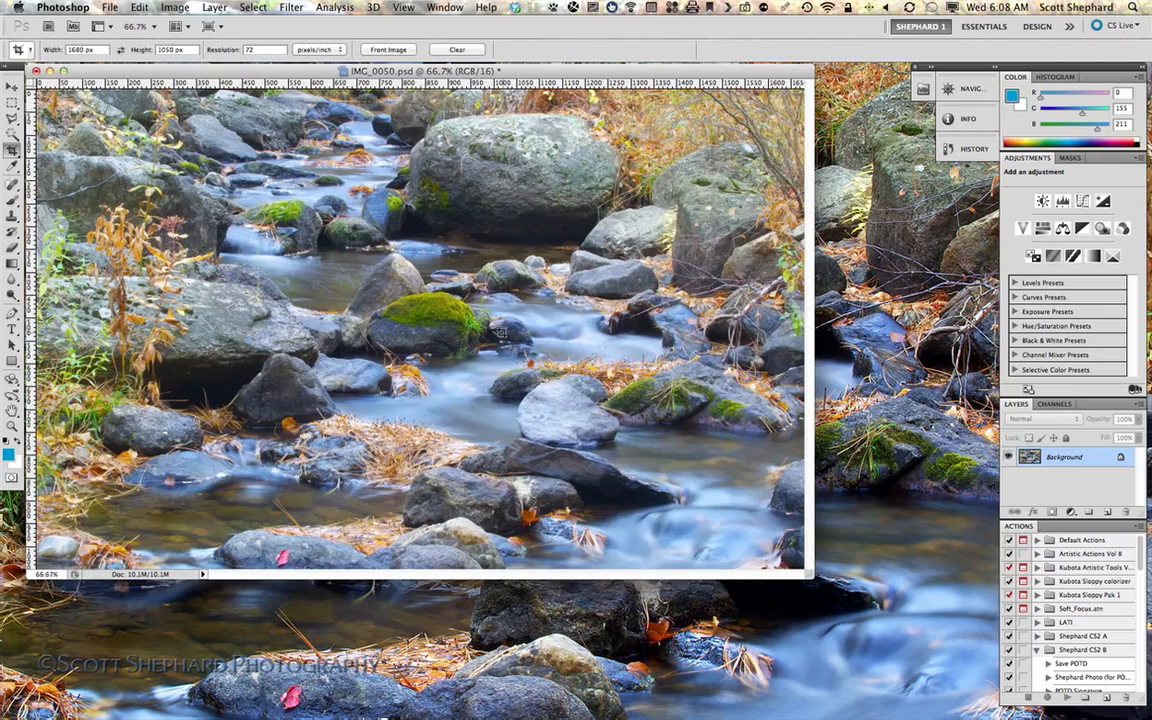
key("super+equal")
key("super+minus")
left_click(170, 7)
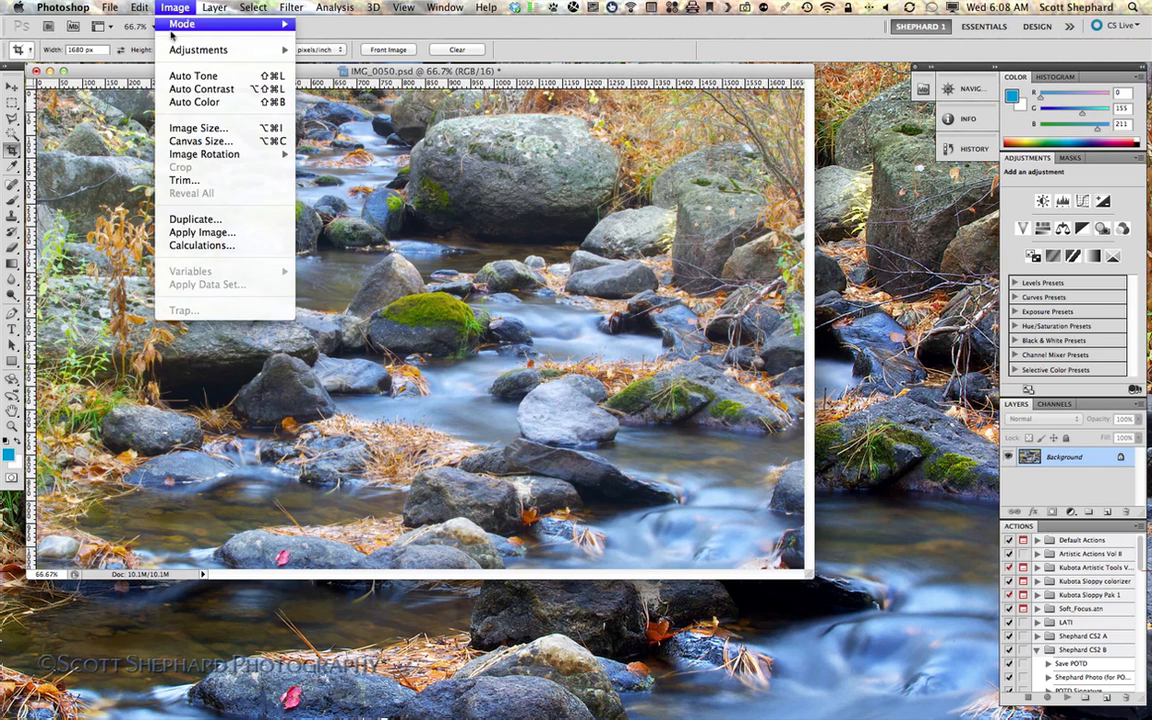
mouse_move(215, 49)
left_click(328, 64)
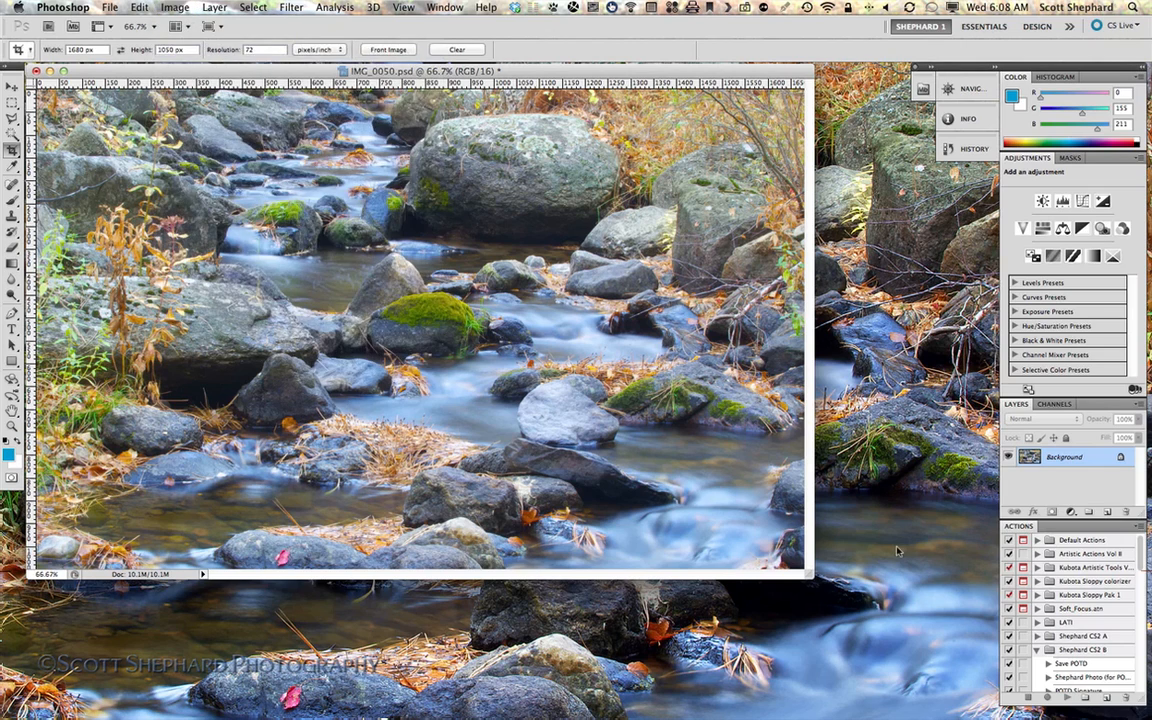
left_click_drag(817, 80, 573, 91)
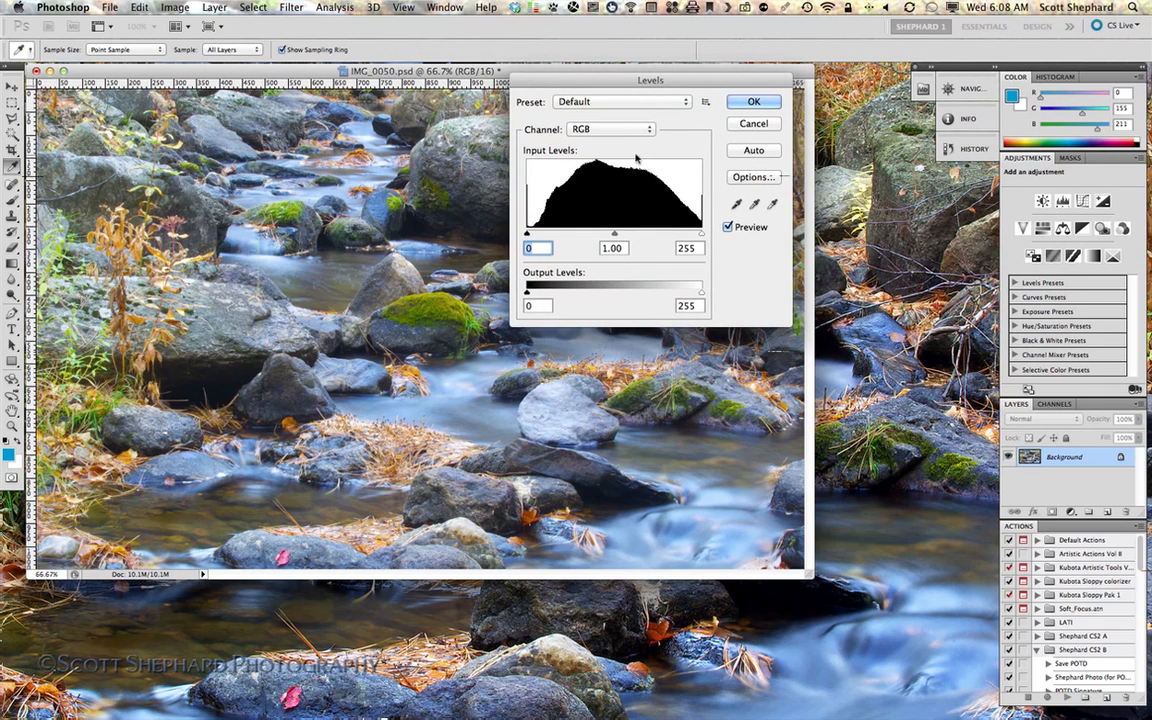
left_click_drag(597, 87, 899, 76)
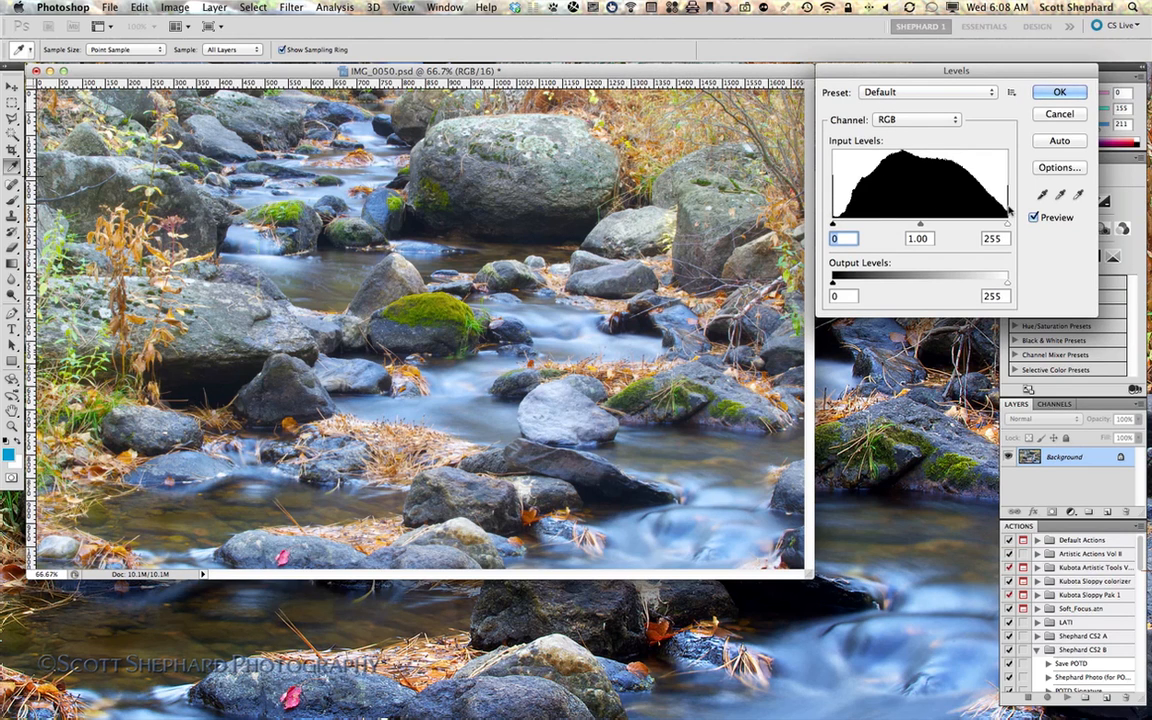
- Apply Levels with the black input at 7 and midtones at 1.00, and review the image's edit history
mouse_move(834, 226)
left_mouse_down()
mouse_move(816, 229)
mouse_move(837, 226)
left_mouse_up()
left_click_drag(923, 226, 929, 227)
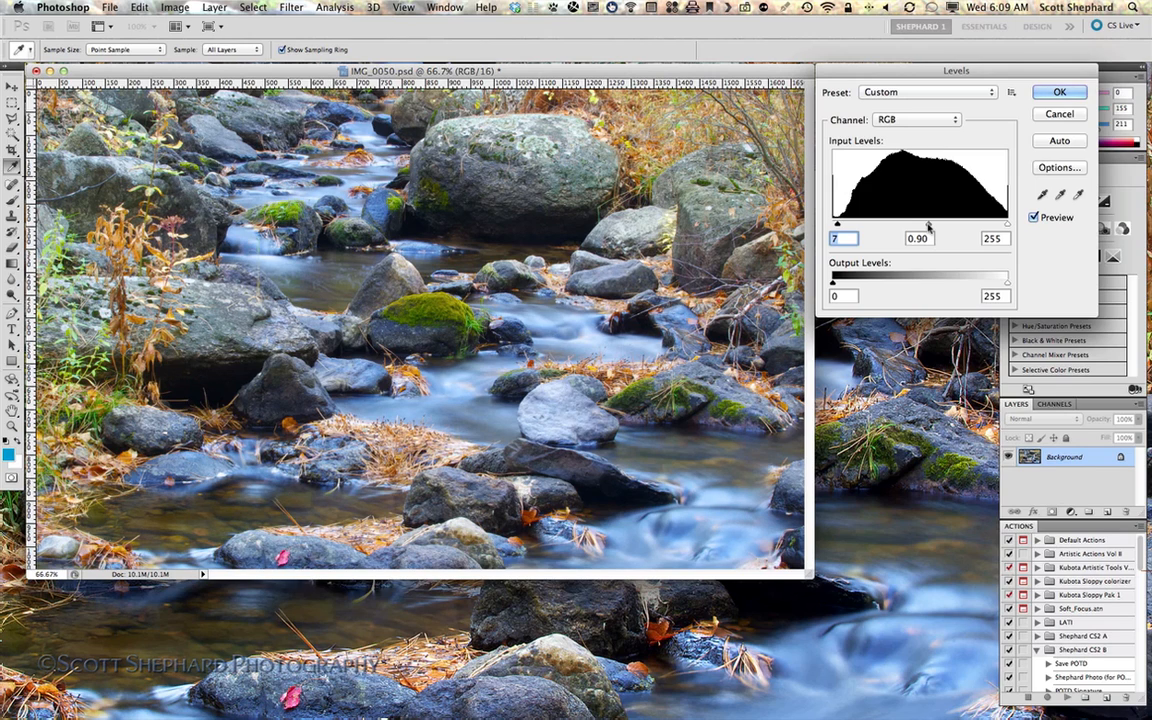
key("Tab")
key("Up")
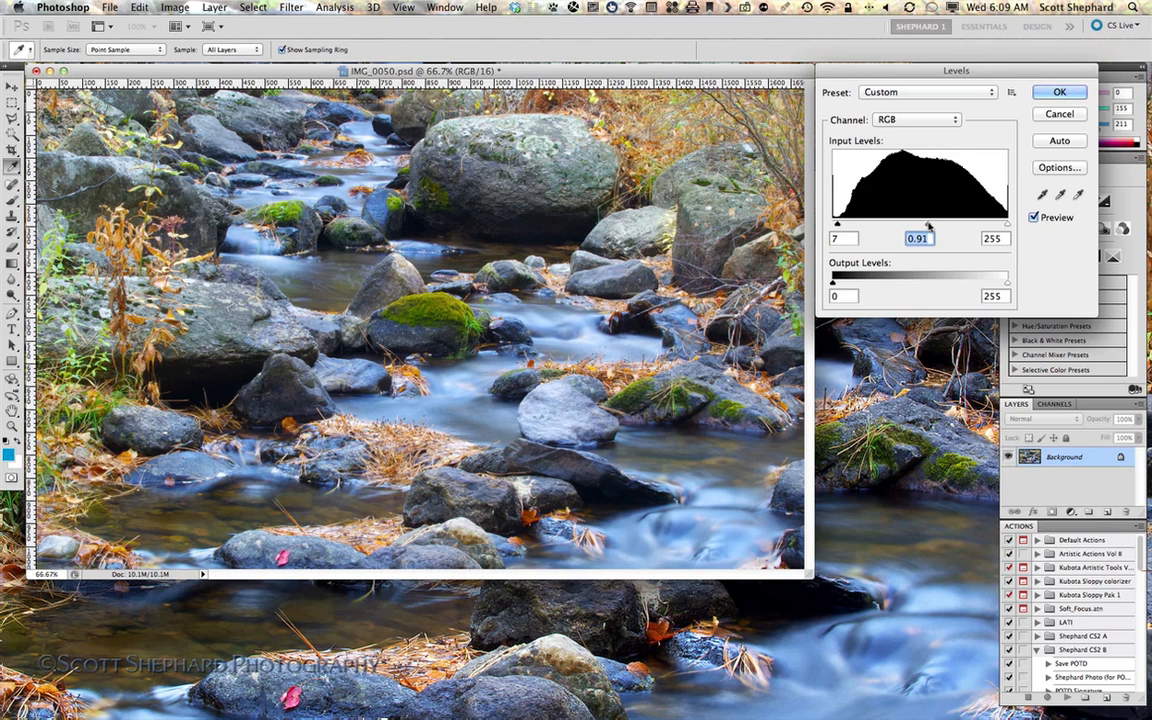
left_click_drag(929, 226, 924, 227)
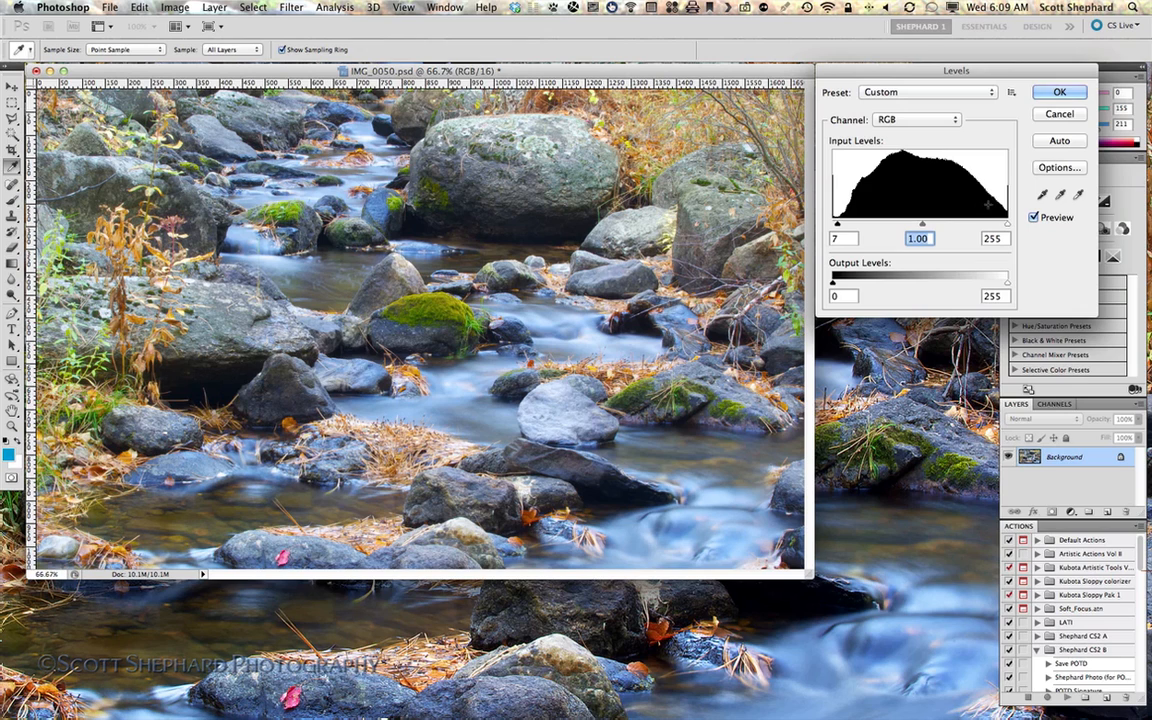
left_click(1061, 93)
key("c")
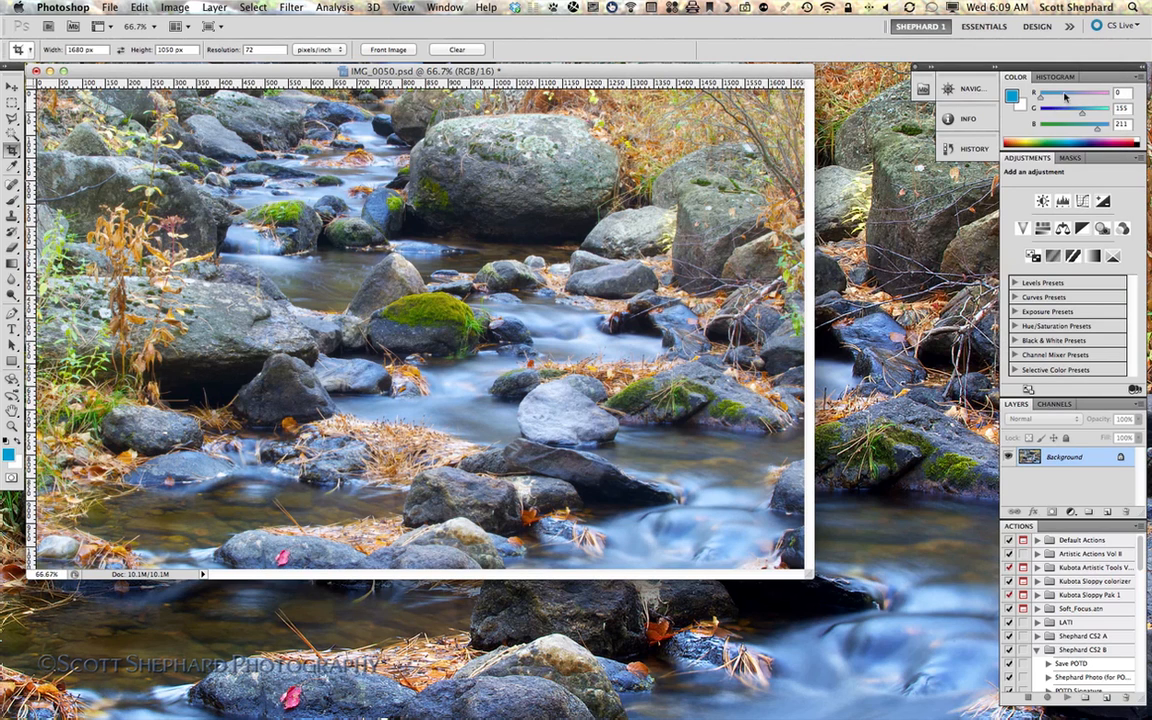
left_click(966, 148)
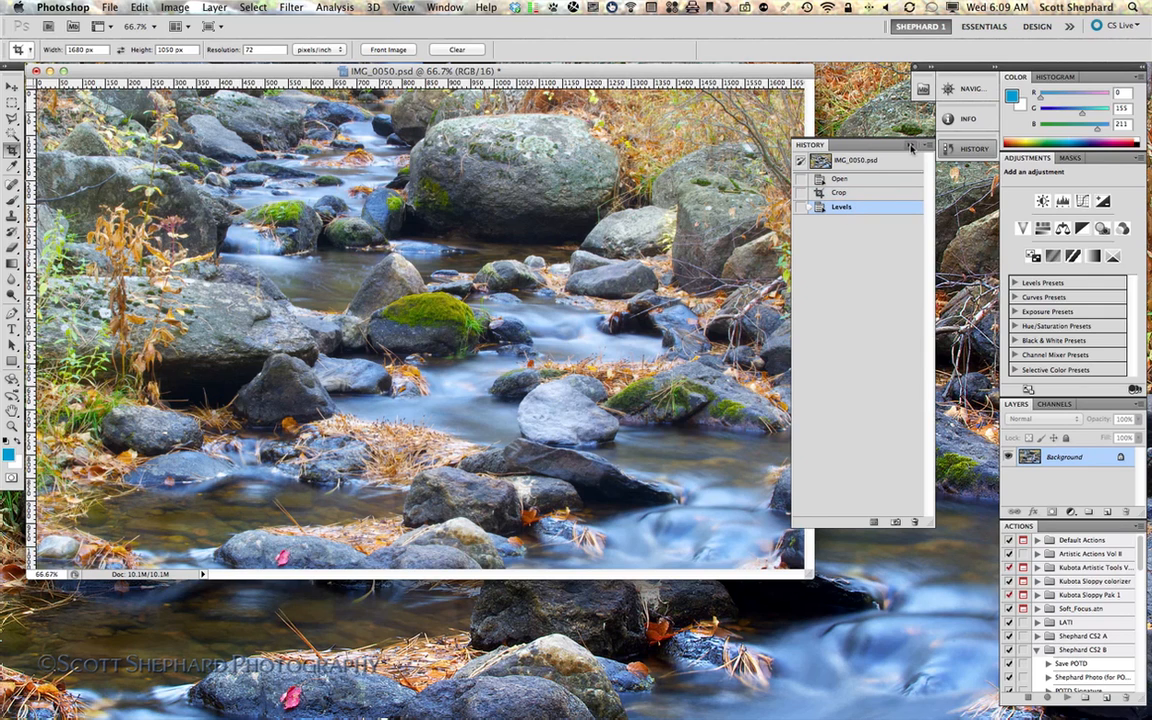
left_click(910, 146)
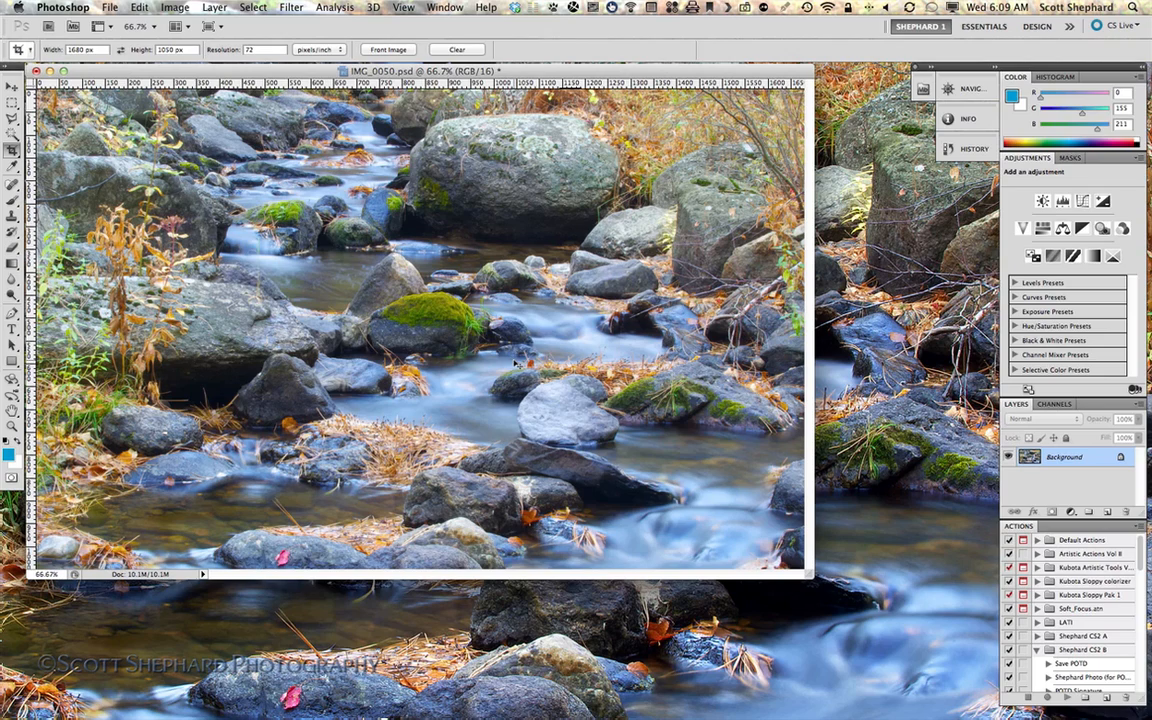
- Open the Unsharp Mask filter for the photo at 100% magnification and move its dialog clear of the mossy rock
key("super+plus")
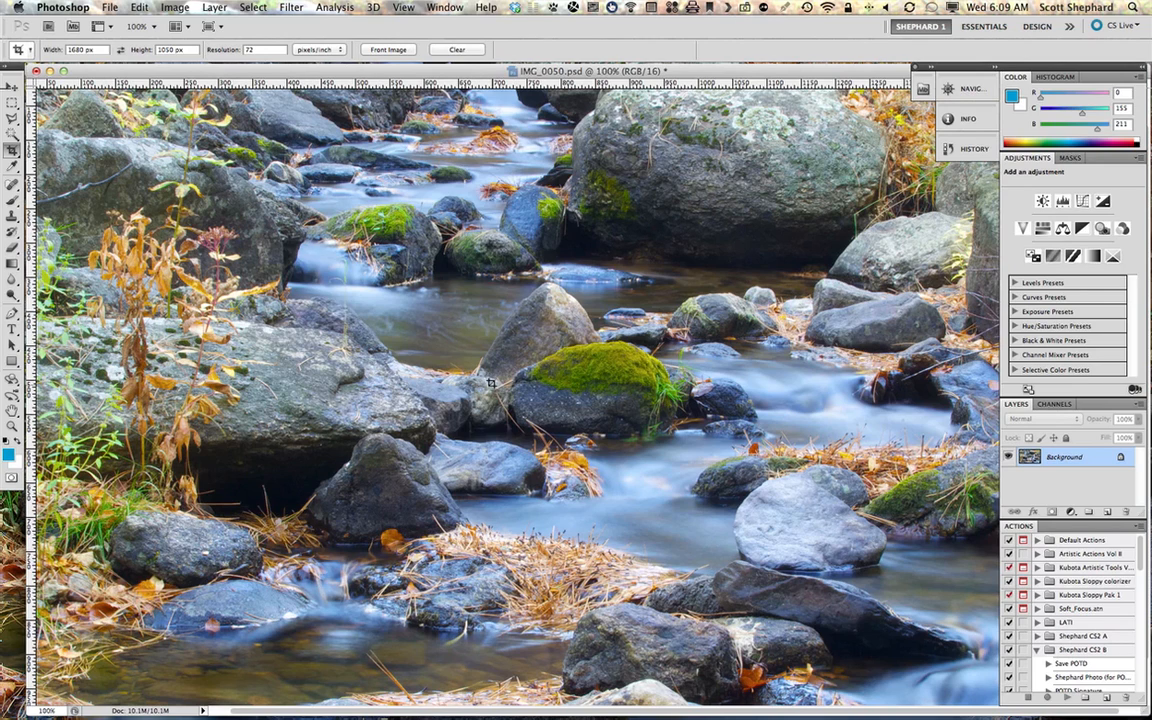
left_click(292, 8)
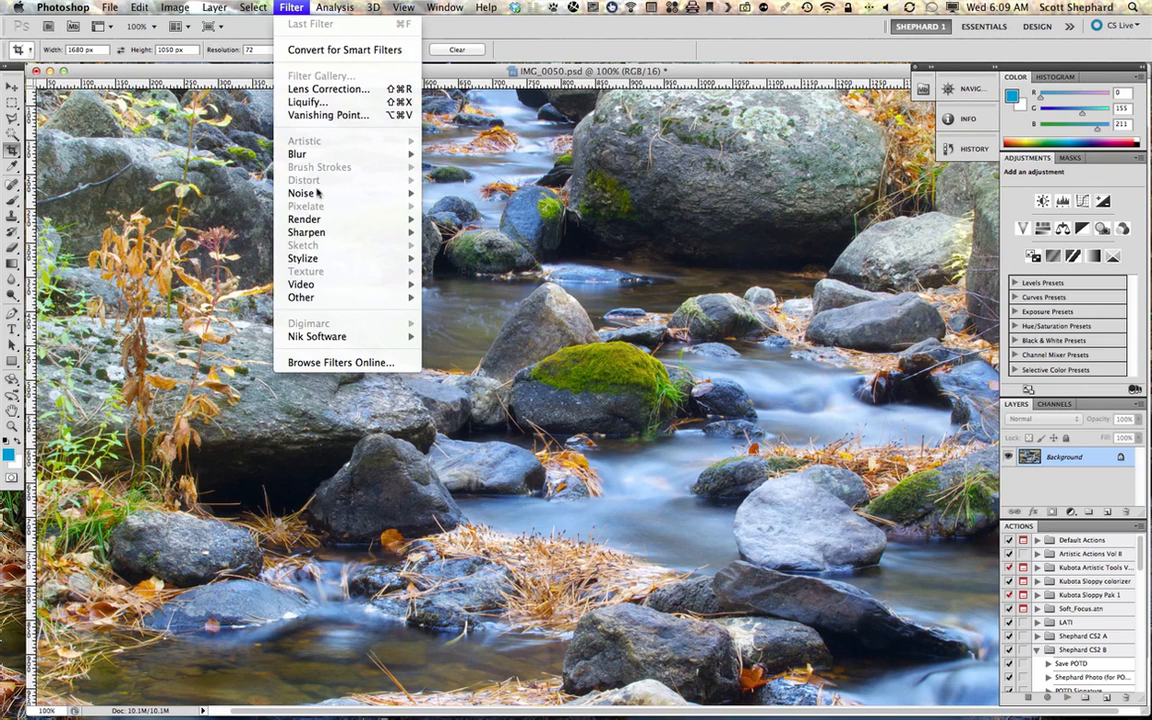
mouse_move(374, 231)
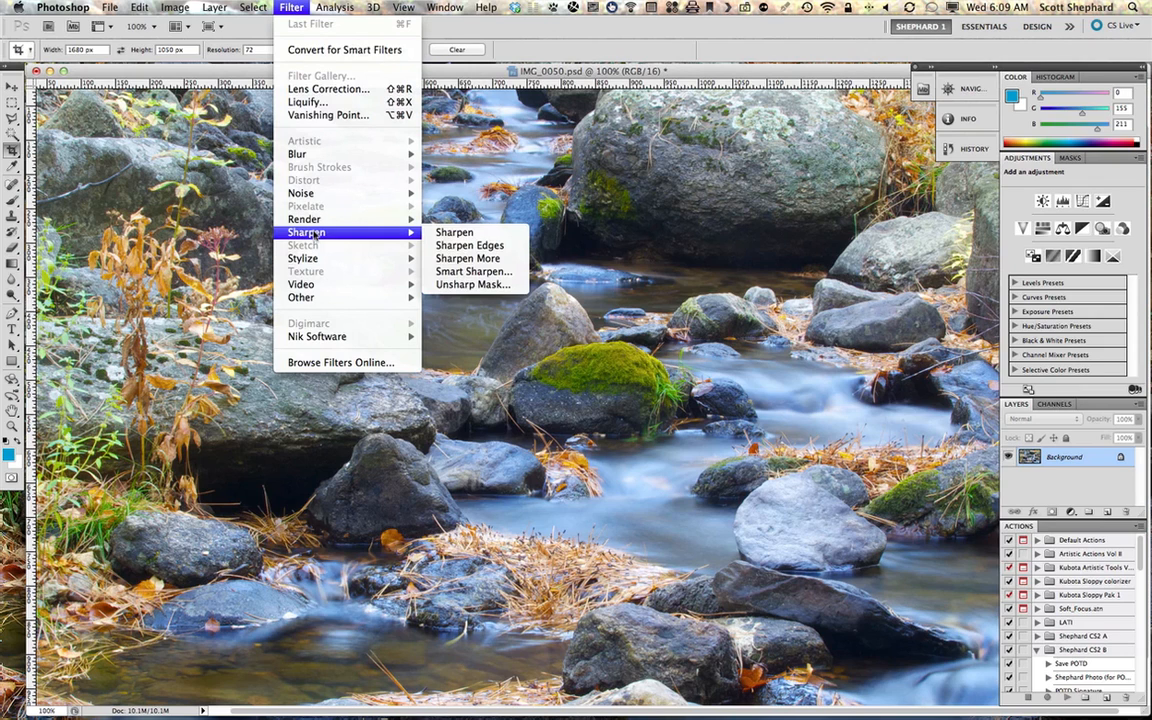
left_click(473, 284)
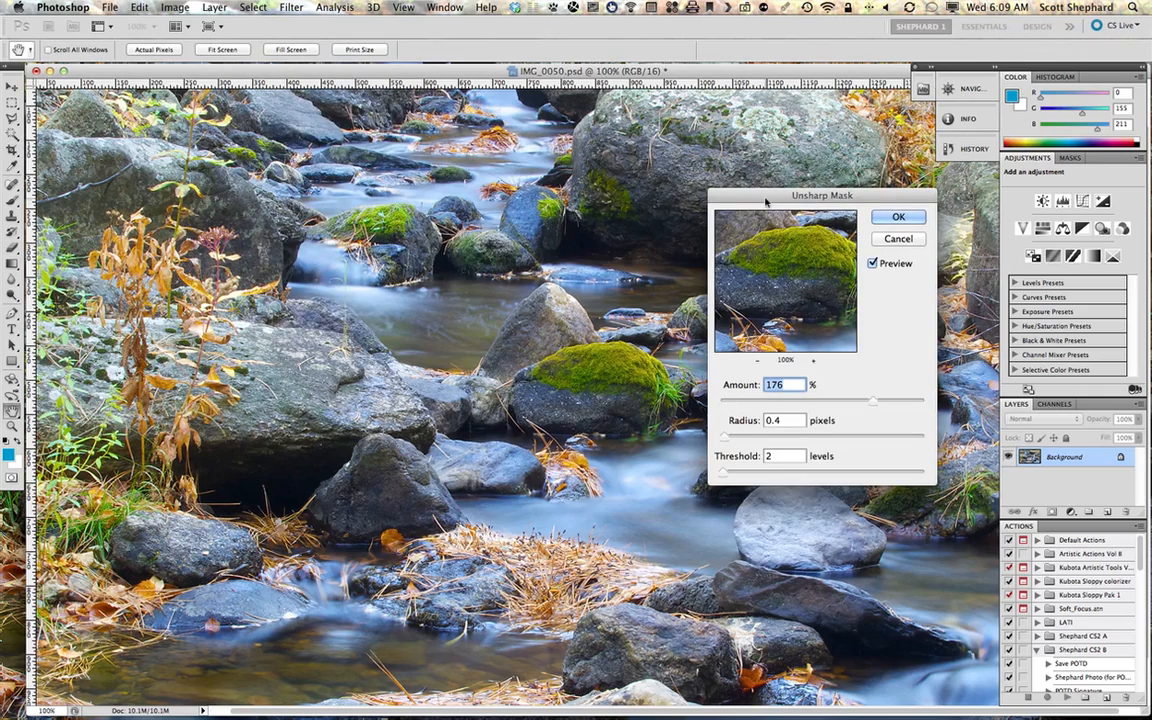
left_click_drag(764, 195, 761, 160)
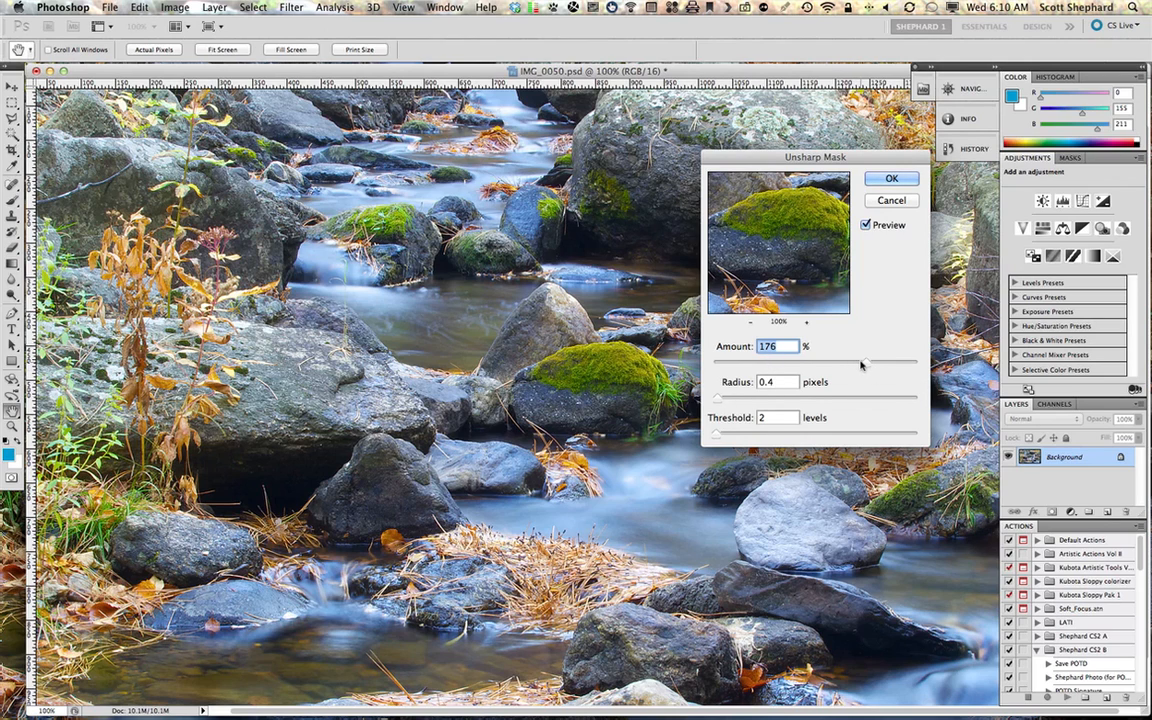
- Apply Unsharp Mask with amount 175%, a radius of about 1 pixel and threshold 2, after testing high and low radius extremes
mouse_move(866, 363)
left_mouse_down()
mouse_move(881, 366)
mouse_move(858, 369)
mouse_move(866, 364)
left_mouse_up()
left_click_drag(716, 401, 789, 401)
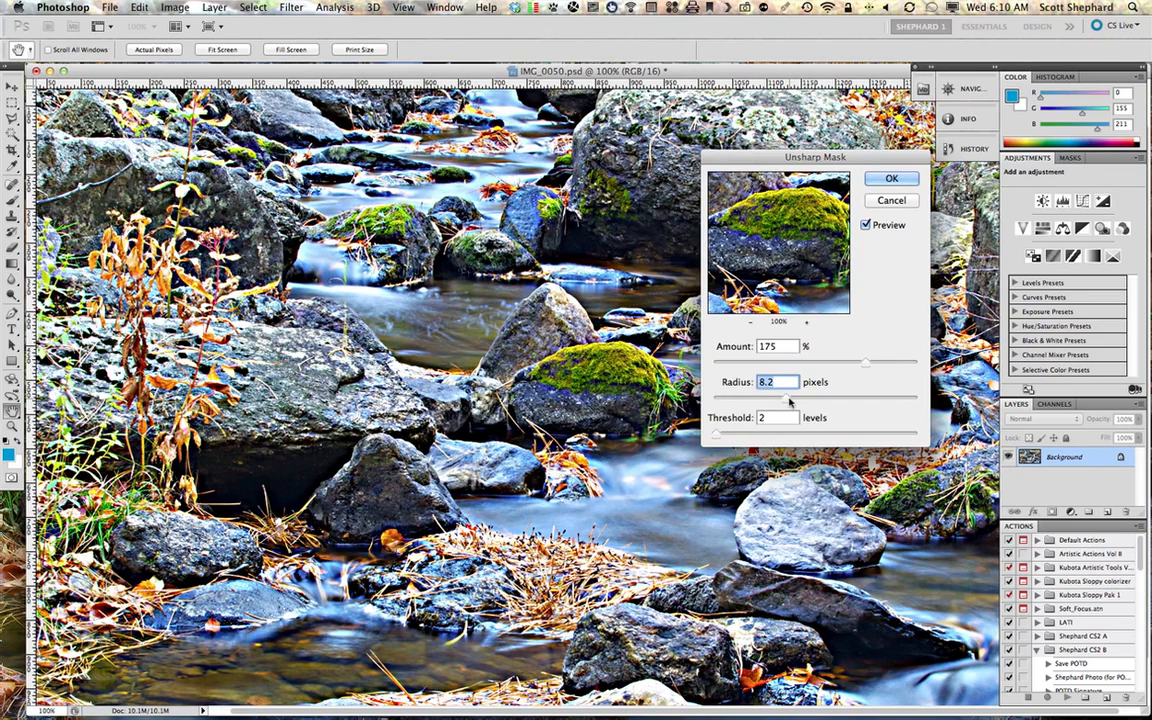
left_click_drag(789, 401, 707, 402)
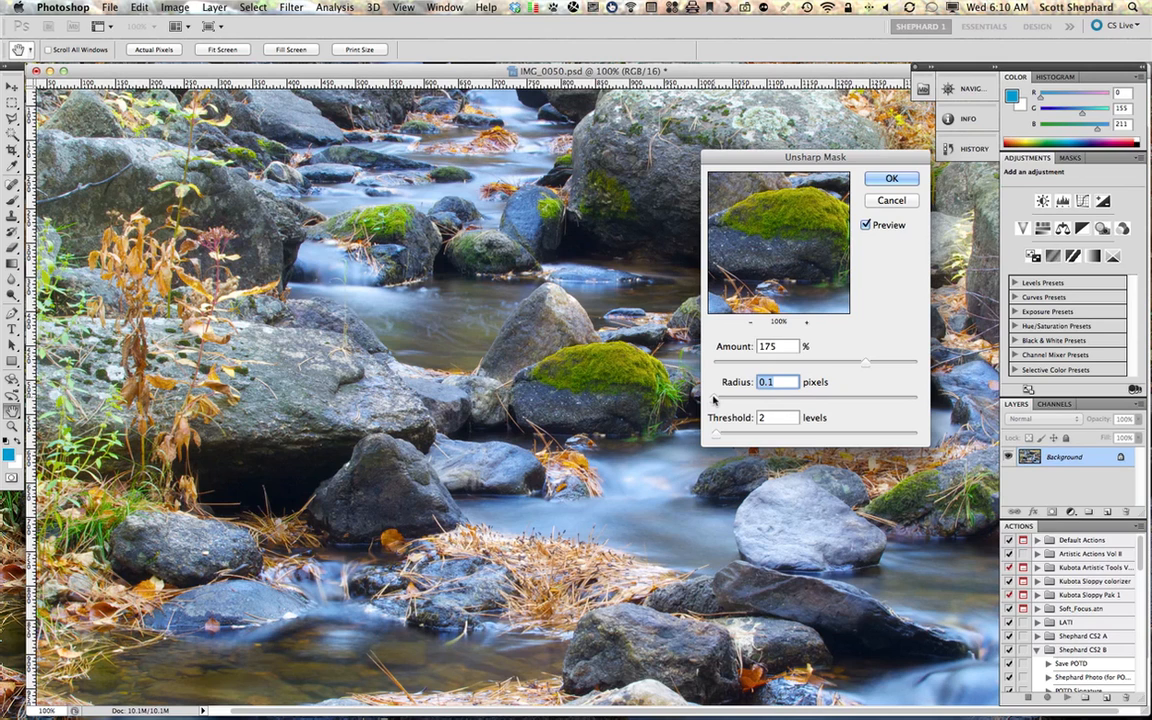
left_click_drag(713, 399, 722, 398)
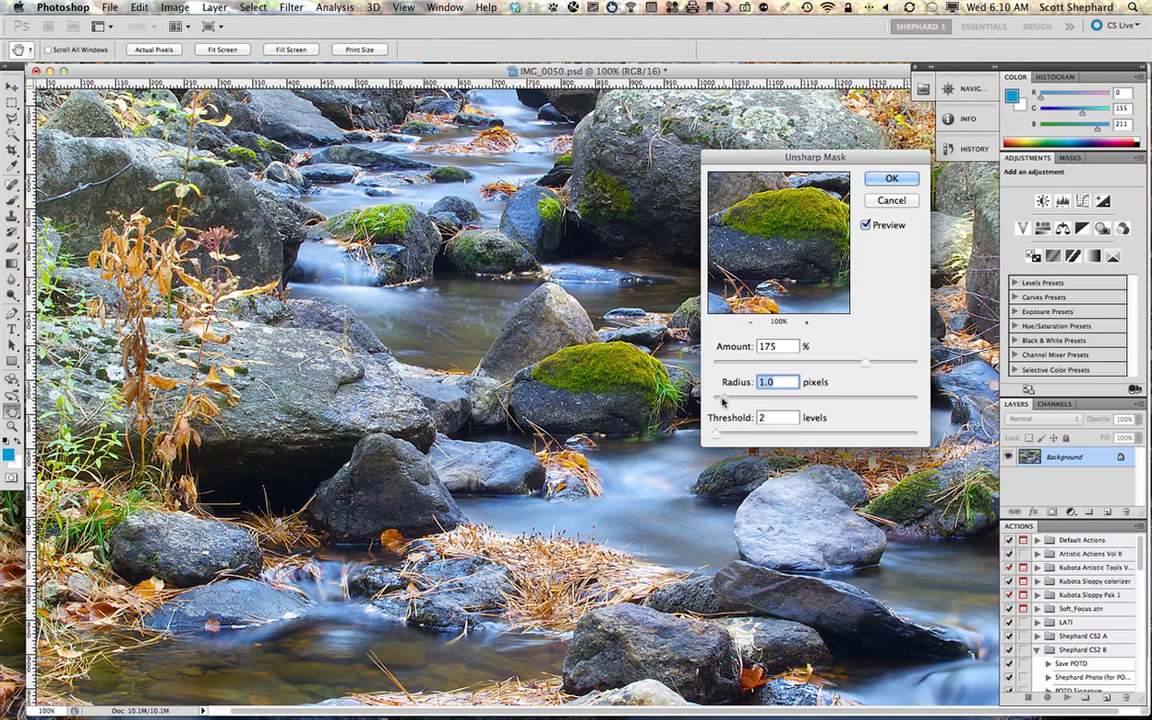
left_click_drag(721, 399, 720, 399)
left_click(892, 179)
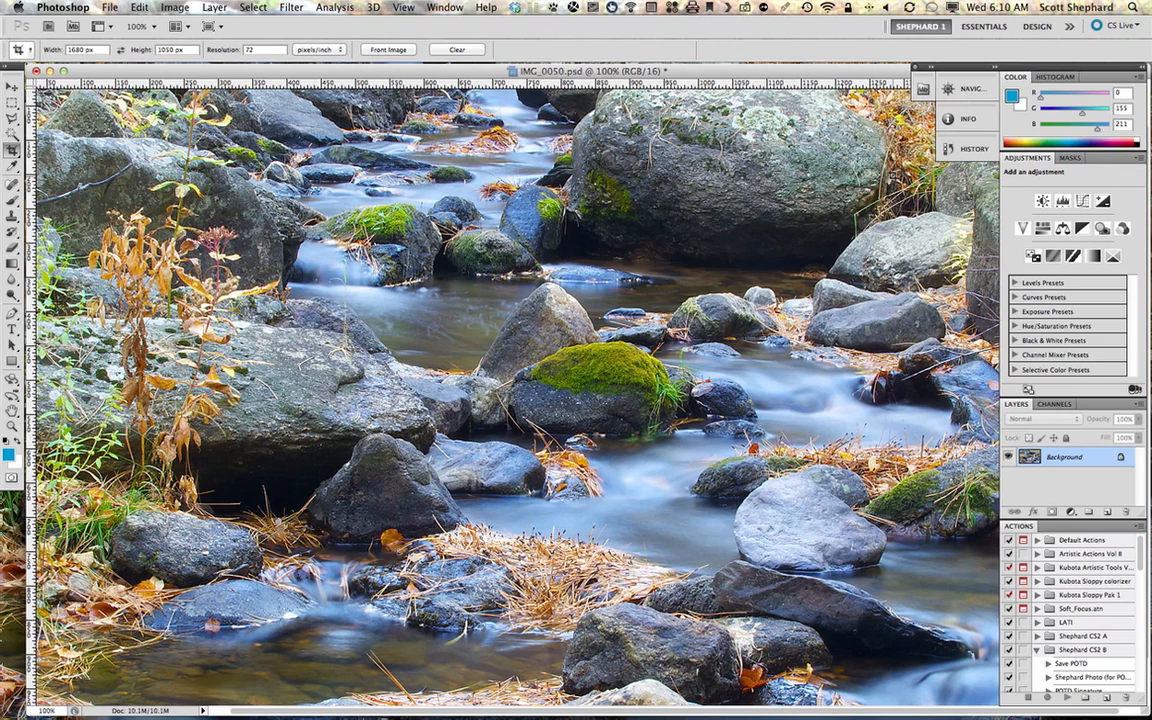
- Compare the photo before and after sharpening by alternating between the Levels and Unsharp Mask history states, ending on Unsharp Mask
left_click(962, 148)
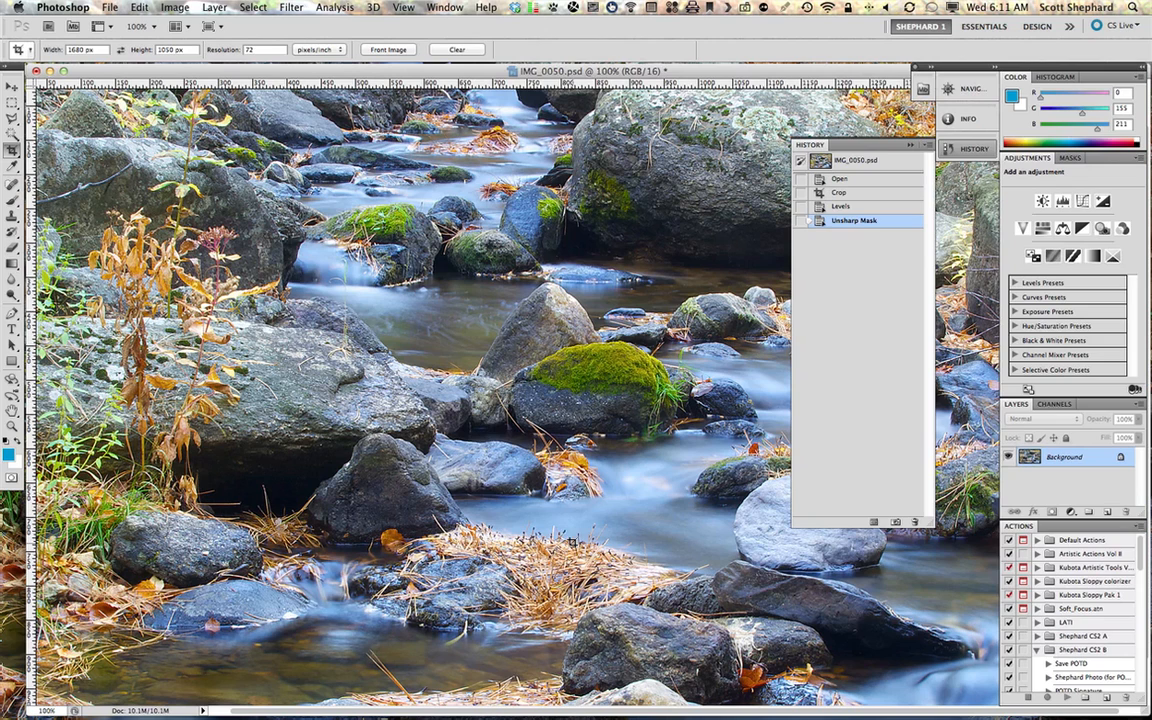
left_click(865, 207)
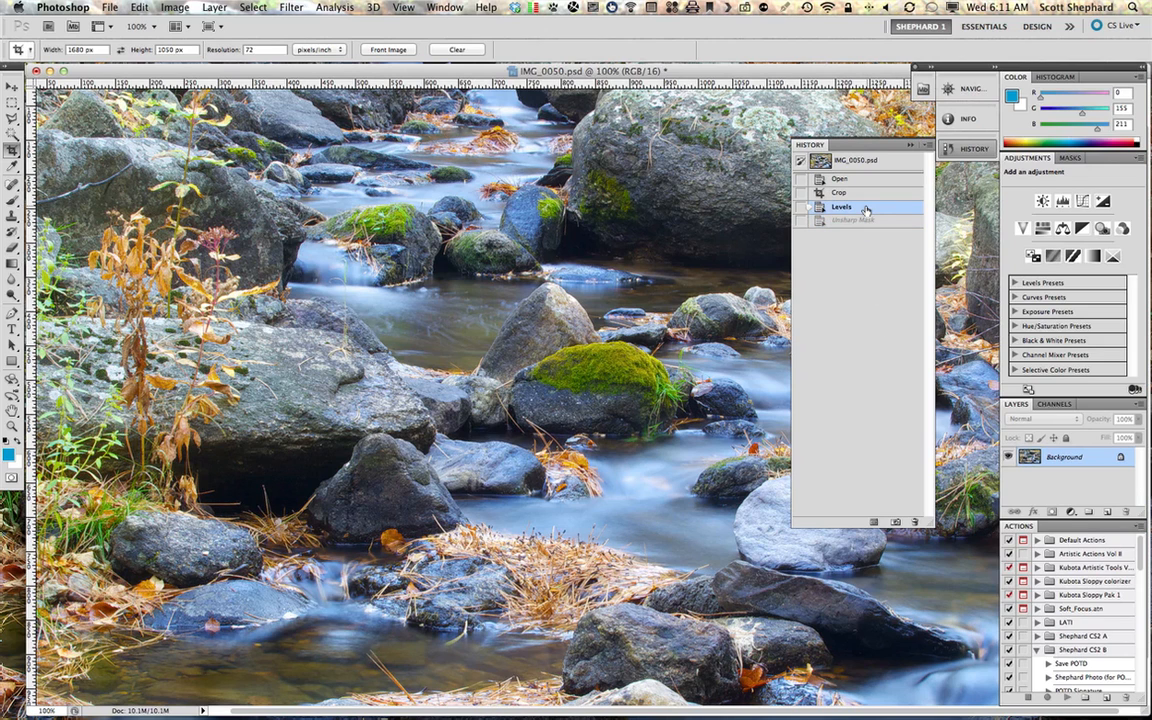
left_click(851, 221)
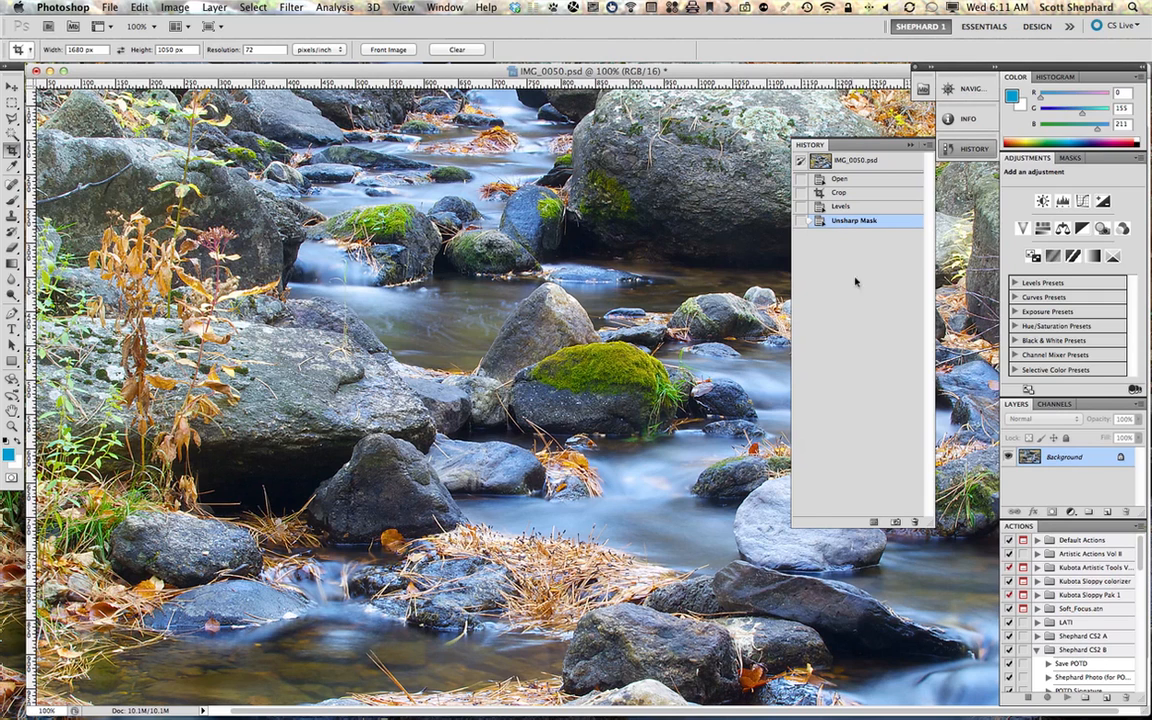
left_click(818, 206)
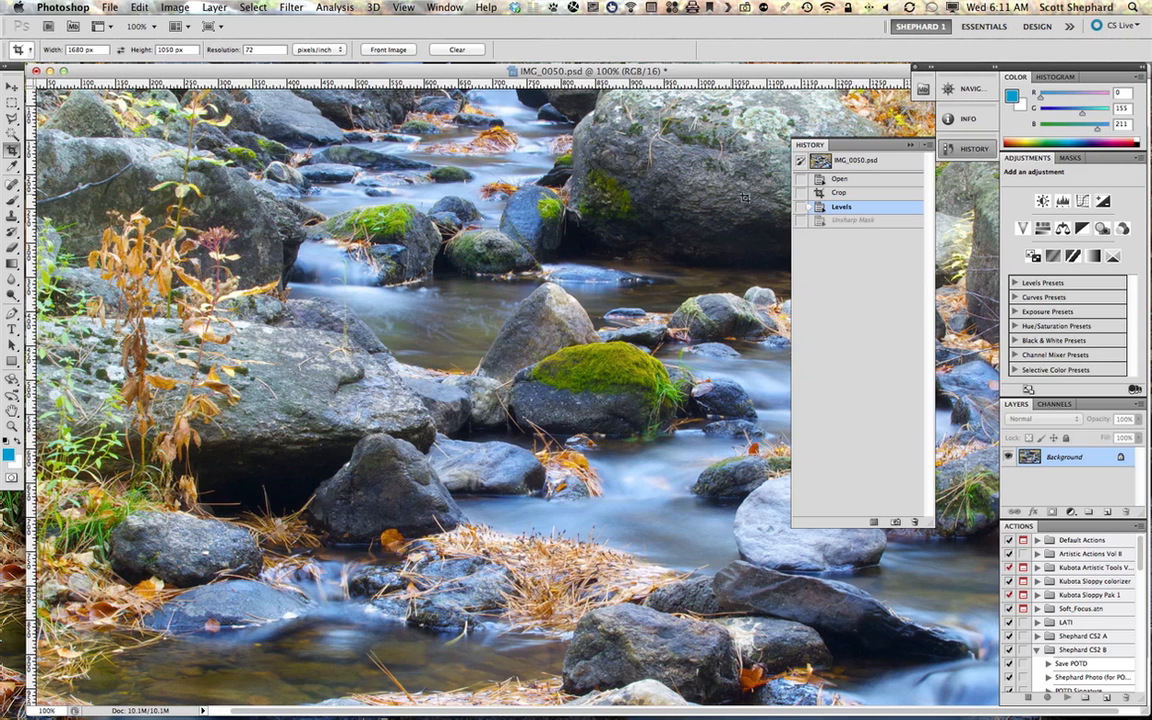
left_click(843, 220)
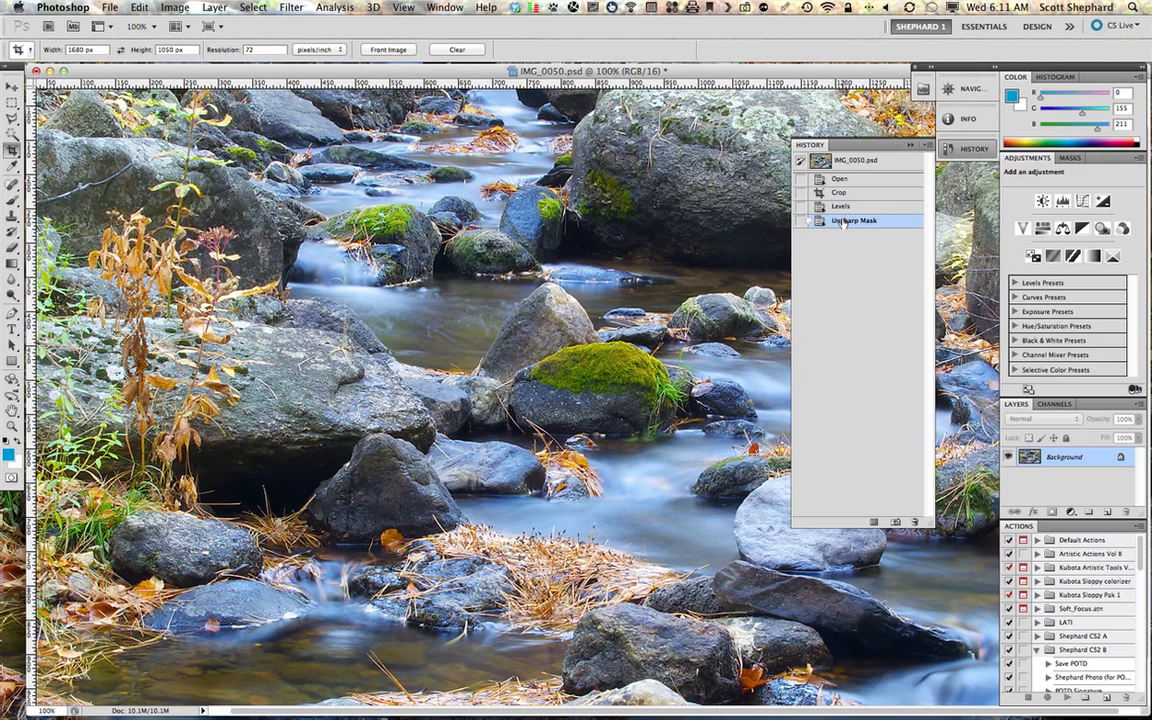
left_click(911, 146)
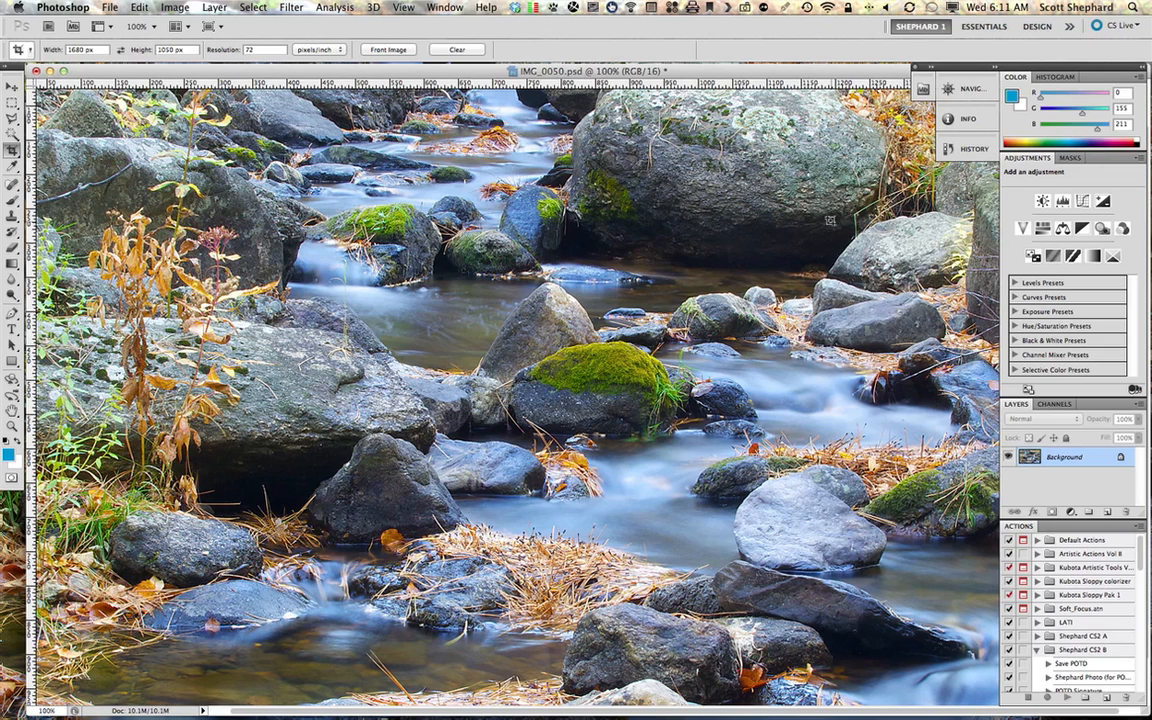
- View the whole sharpened photo, reveal the desktop wallpaper for comparison and restore the windows
key("super+minus")
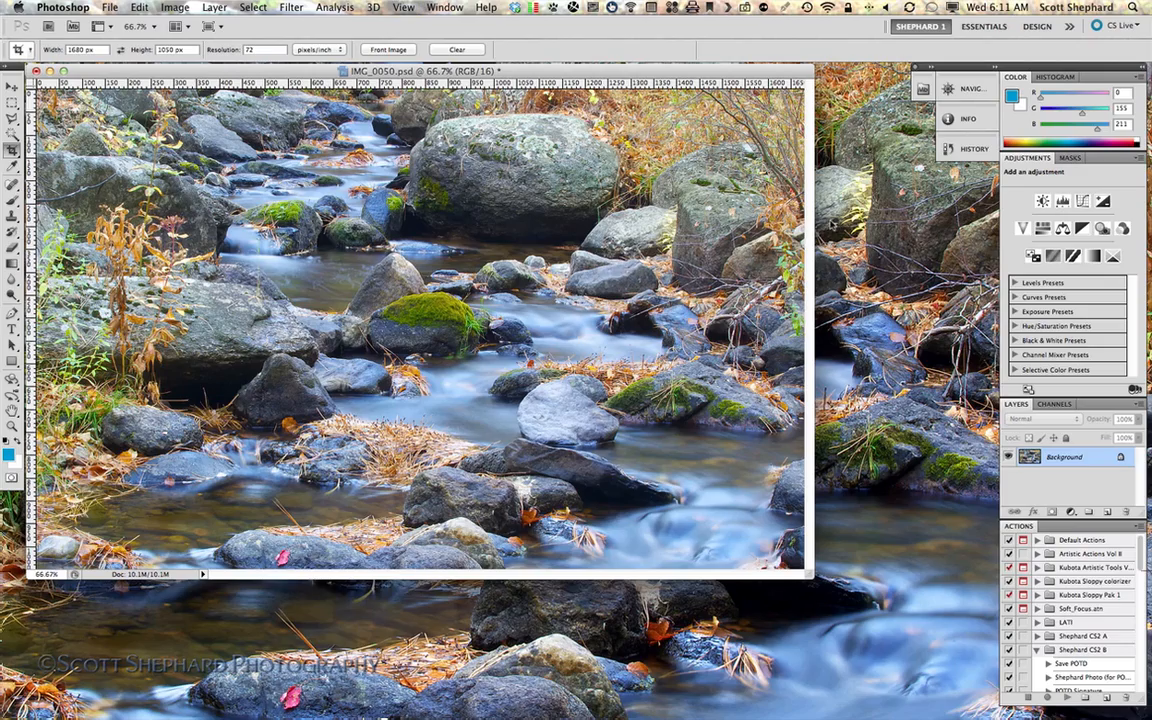
key("F11")
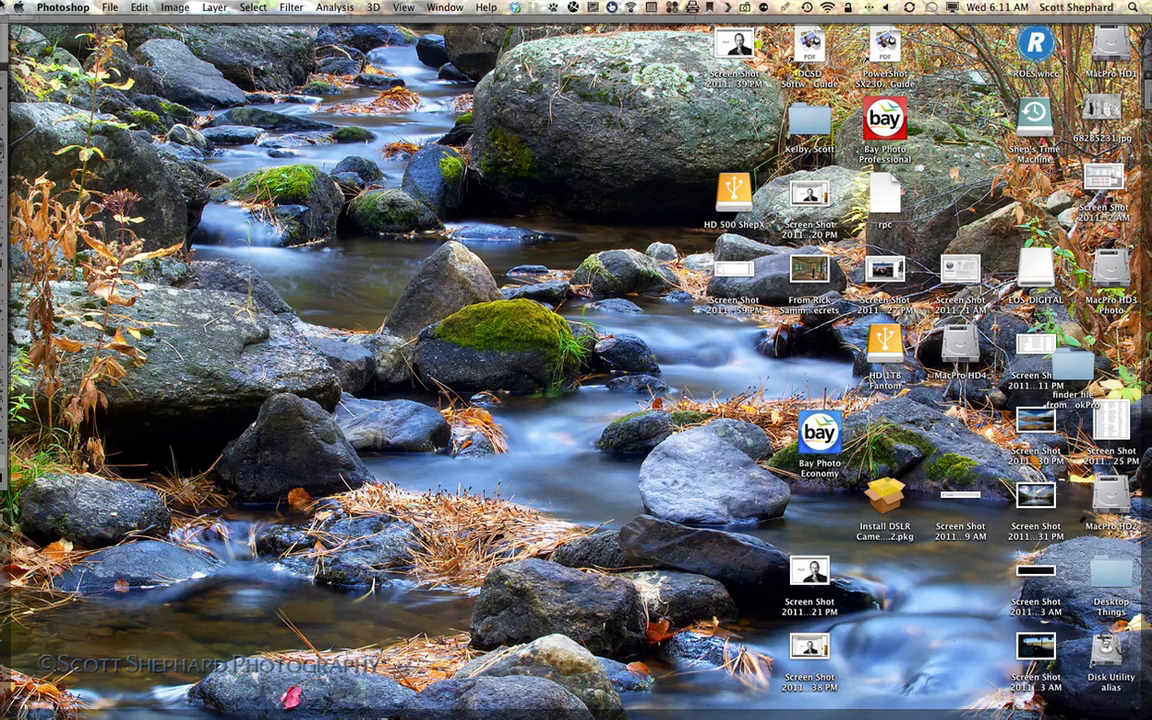
mouse_move(1, 1)
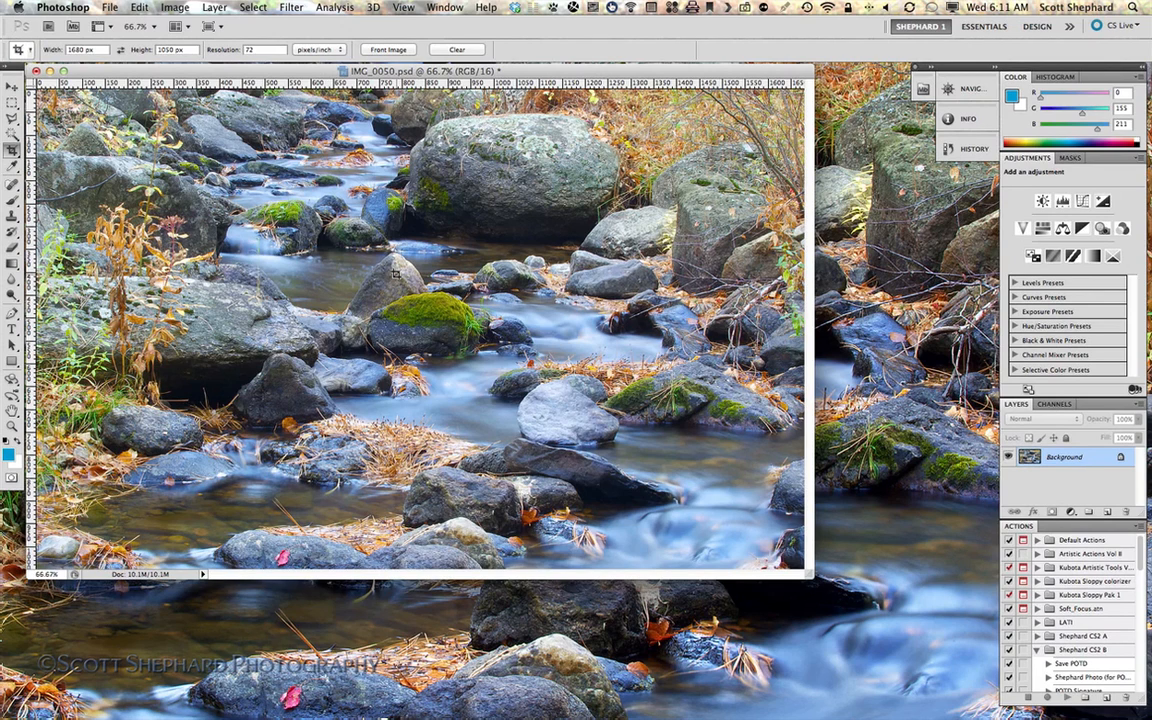
- Convert the photo from 16 to 8 bits per channel
left_click(175, 7)
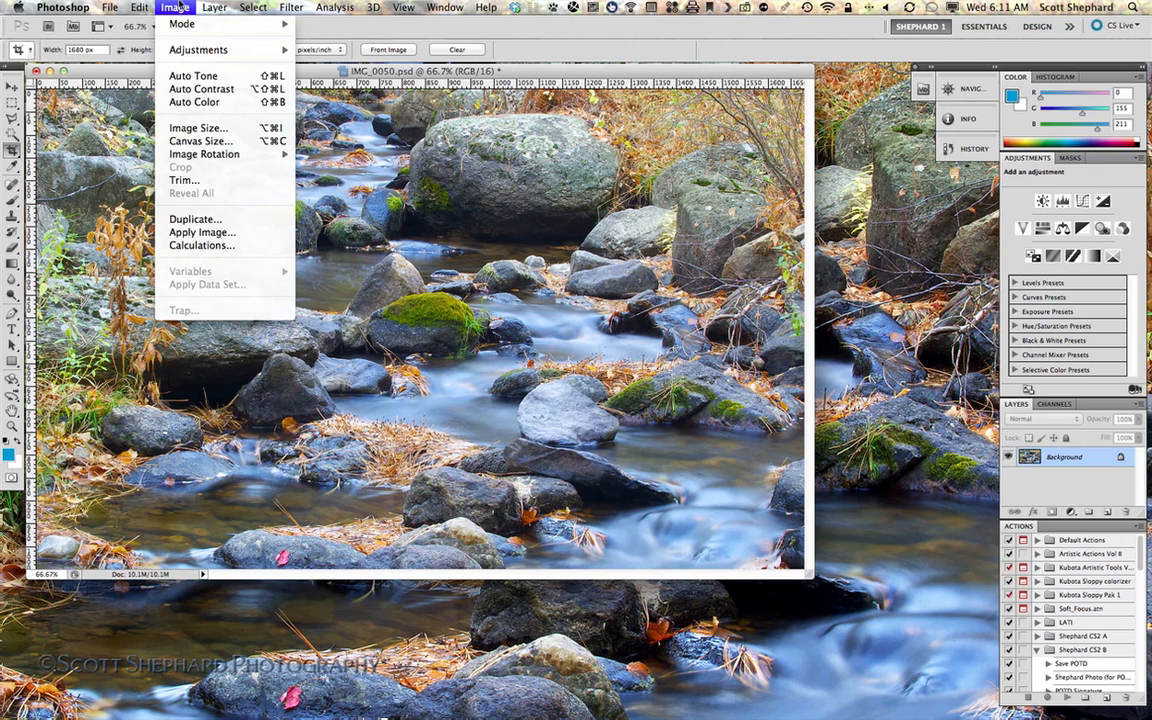
mouse_move(162, 24)
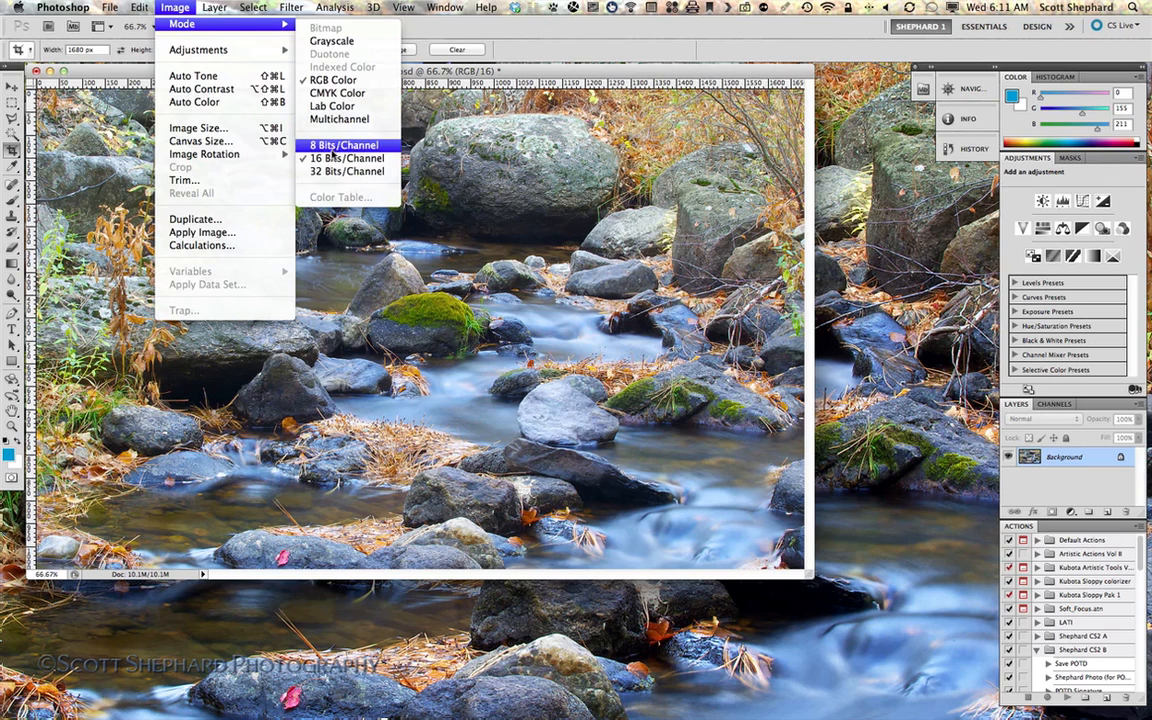
left_click(340, 145)
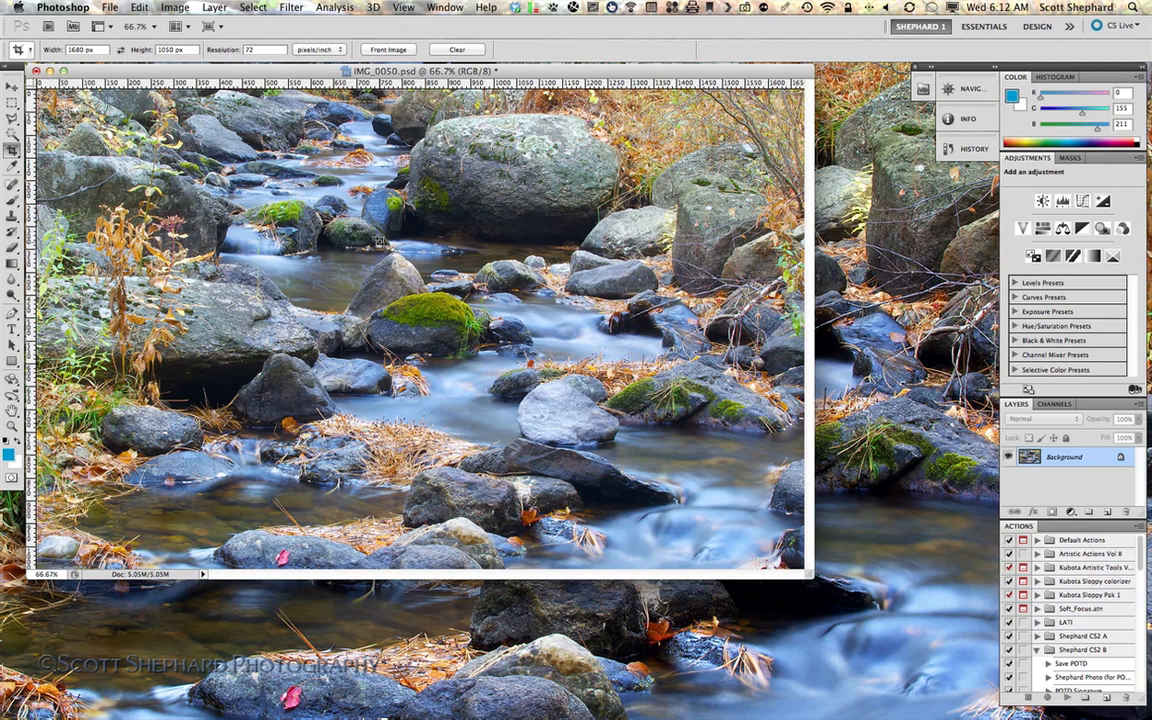
- Check the desktop wallpaper behind the converted photo and return to the document
left_click(108, 8)
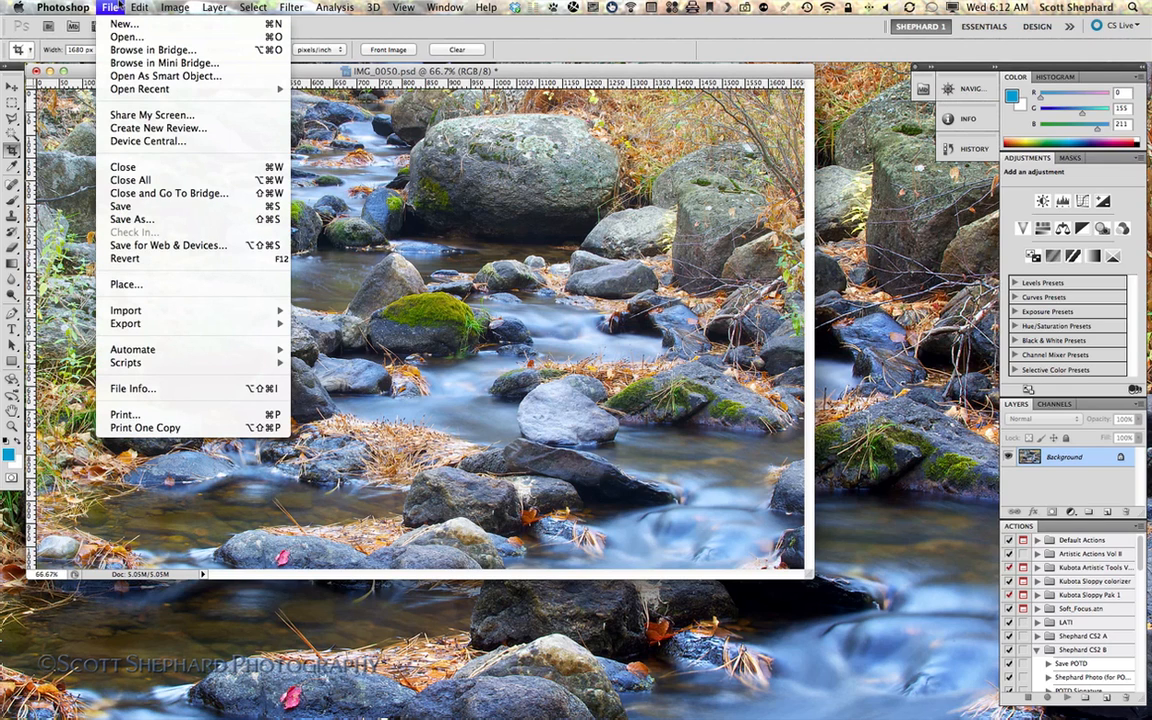
key("F11")
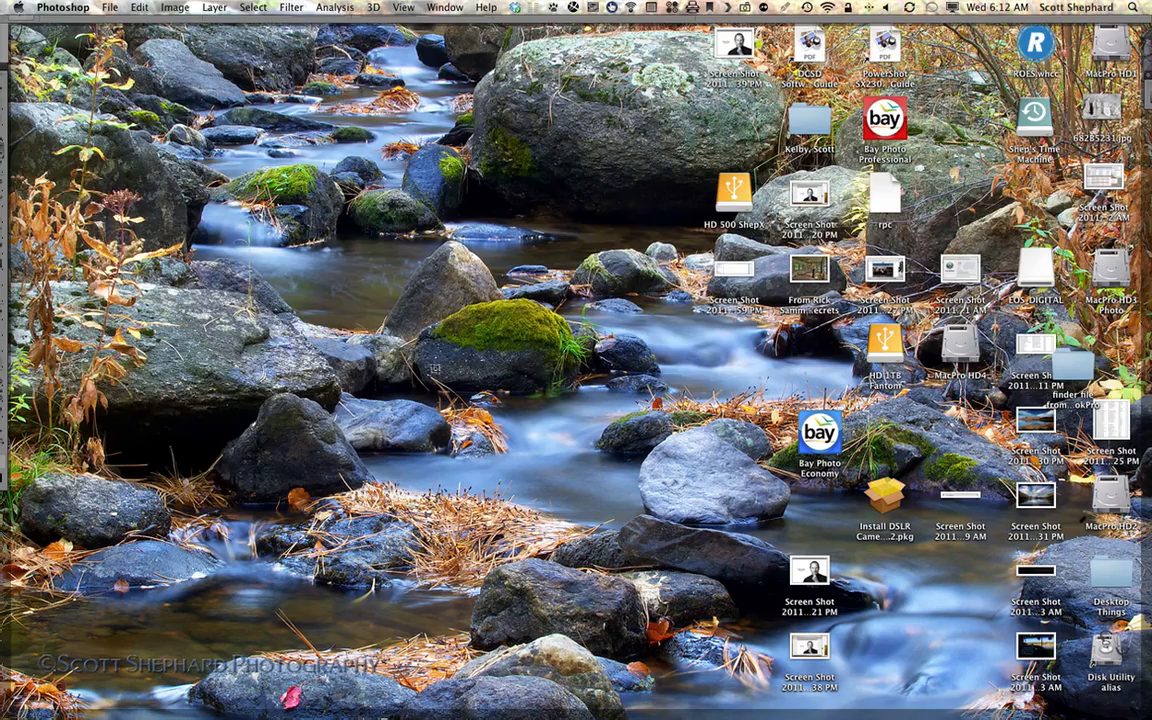
key("F11")
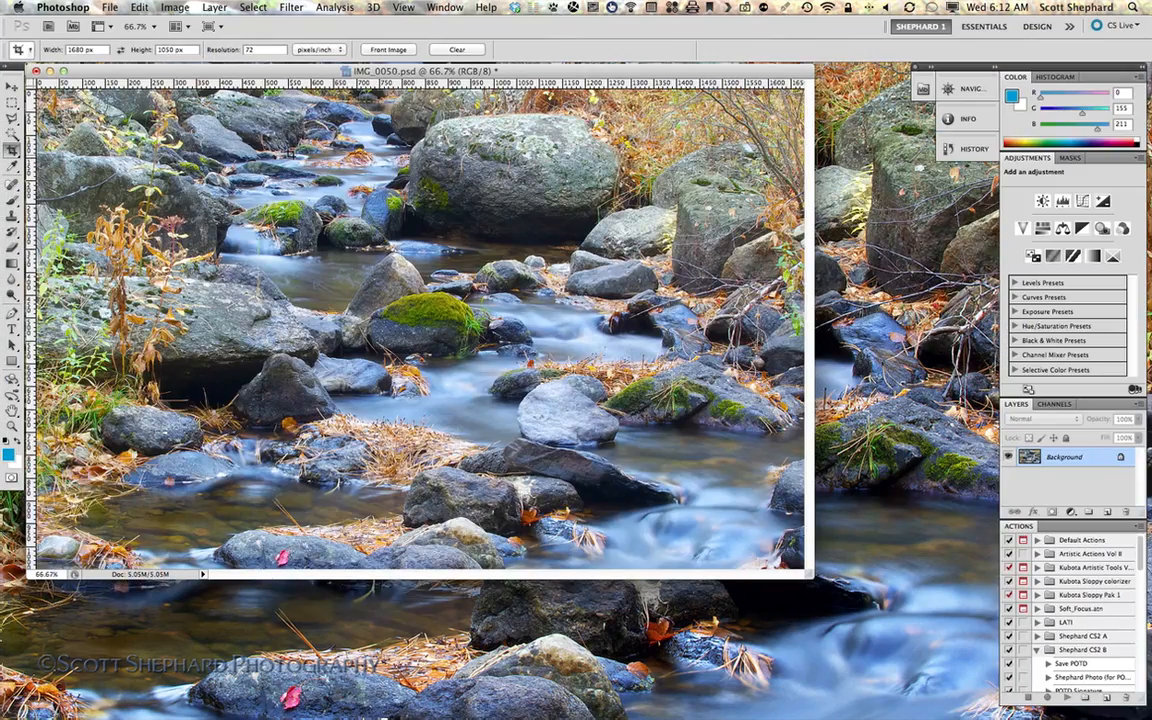